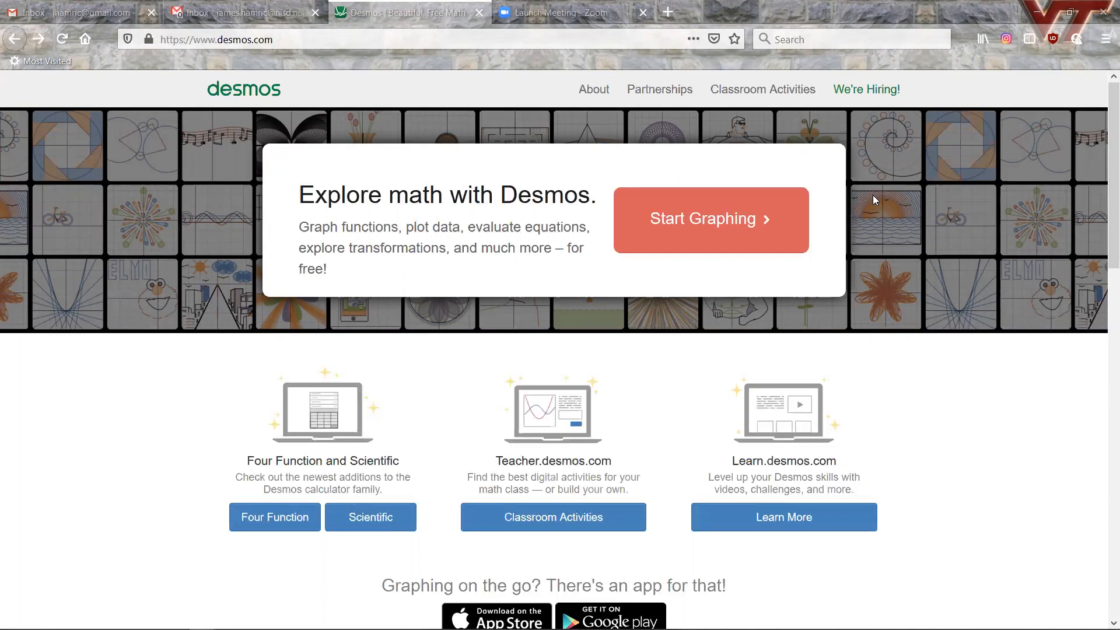
- Open the graphing calculator and sign in with the first listed Google account
{"action": "left_click", "coordinate": [718, 237]}
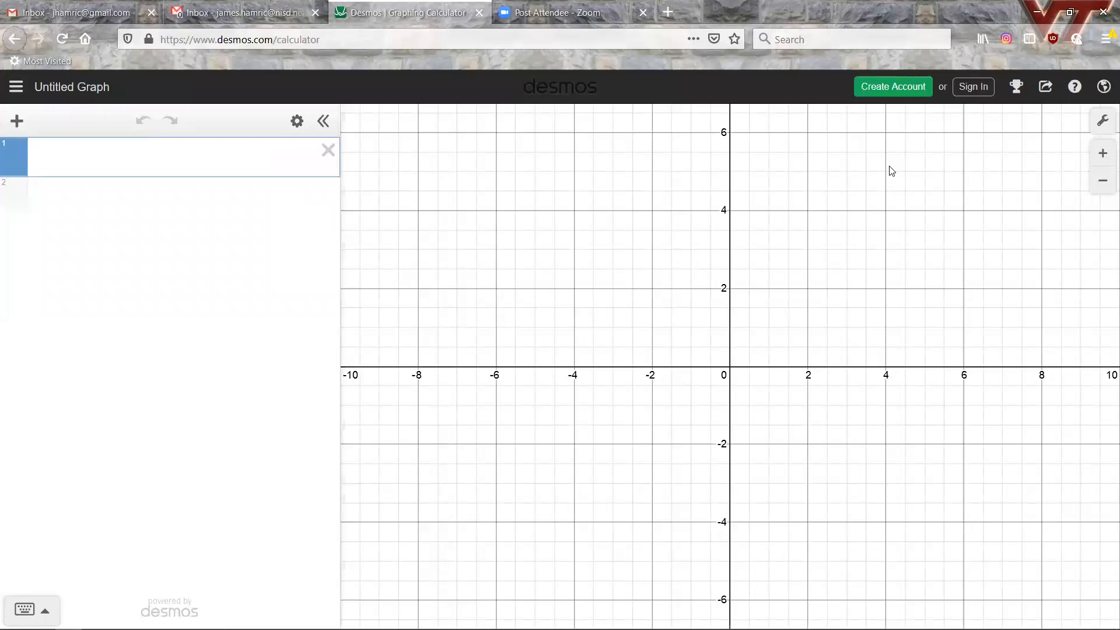
{"action": "left_click", "coordinate": [982, 89]}
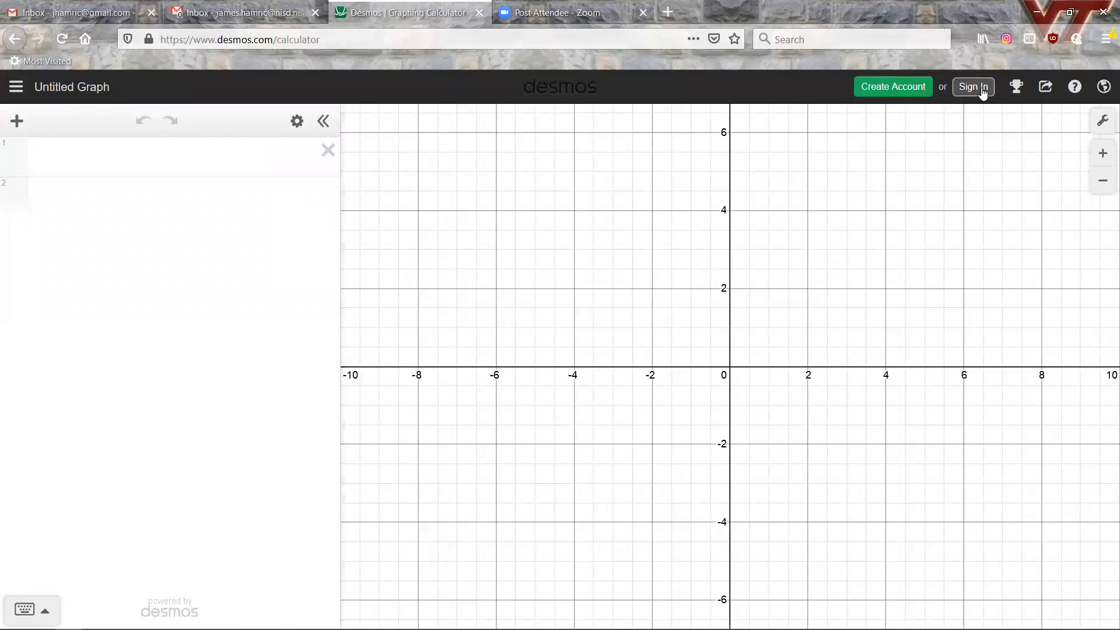
{"action": "left_click", "coordinate": [582, 196]}
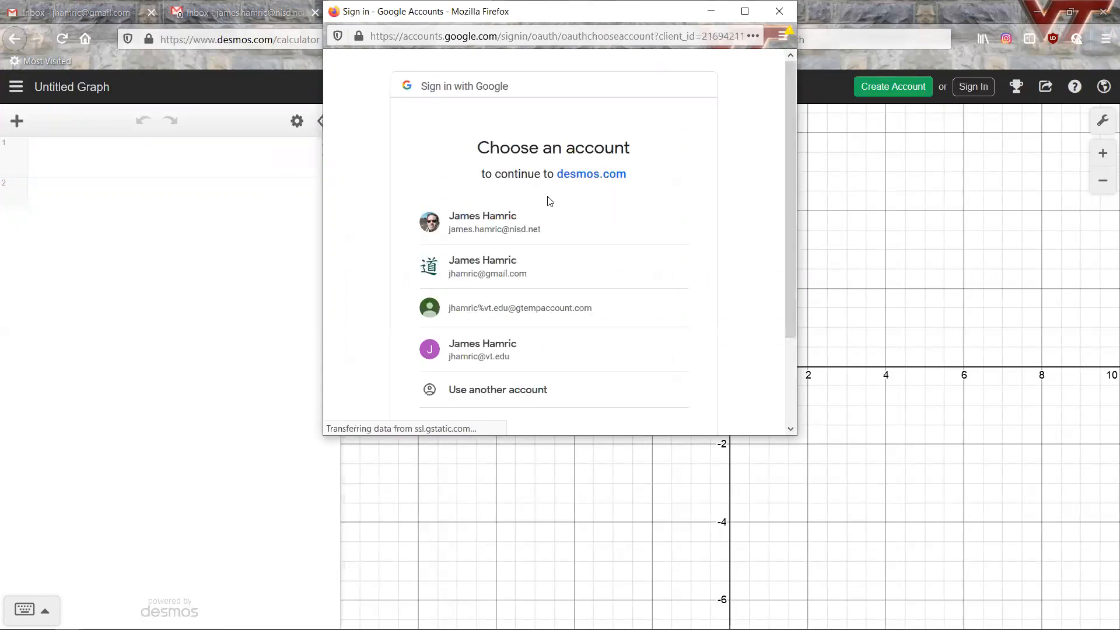
{"action": "left_click", "coordinate": [532, 233]}
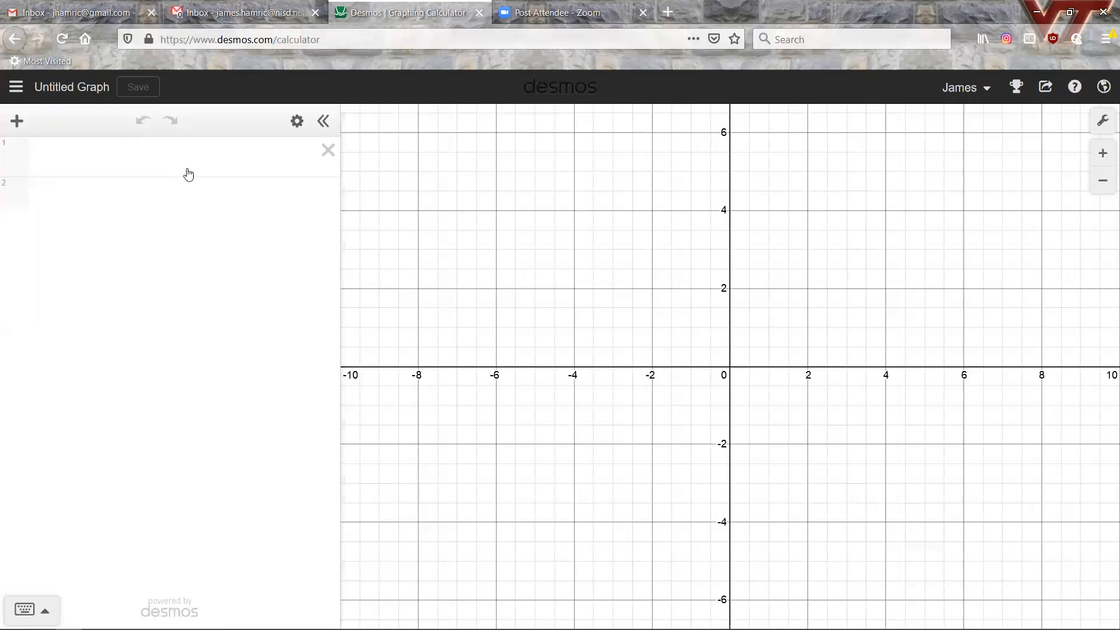
- Graph x² in the first expression line, adding the square with the on-screen math keypad
{"action": "left_click", "coordinate": [163, 162]}
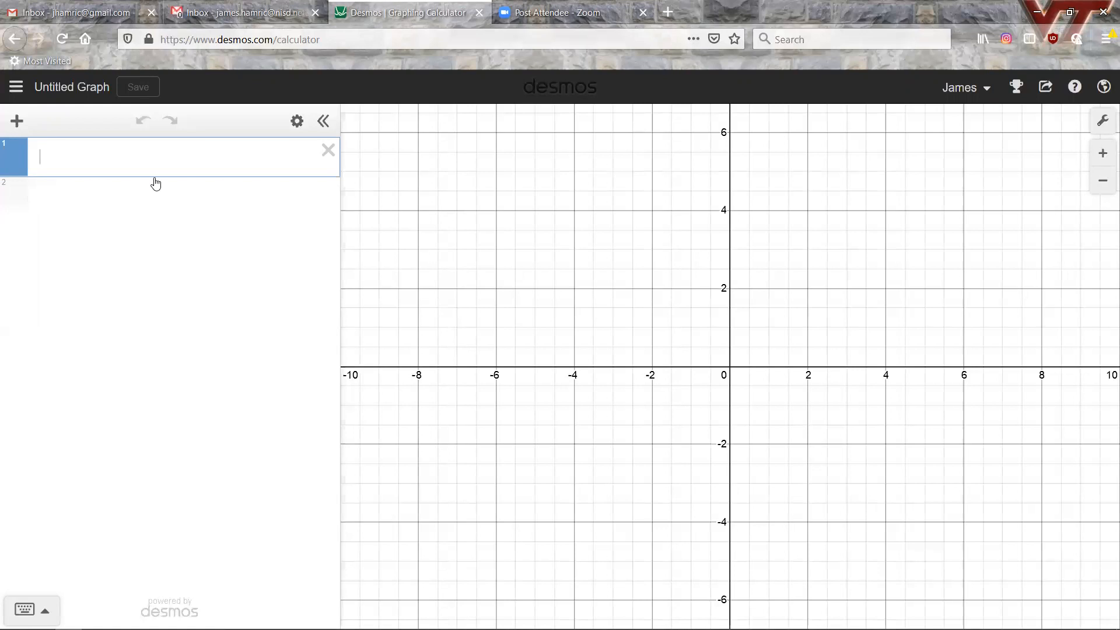
{"action": "type", "text": "x"}
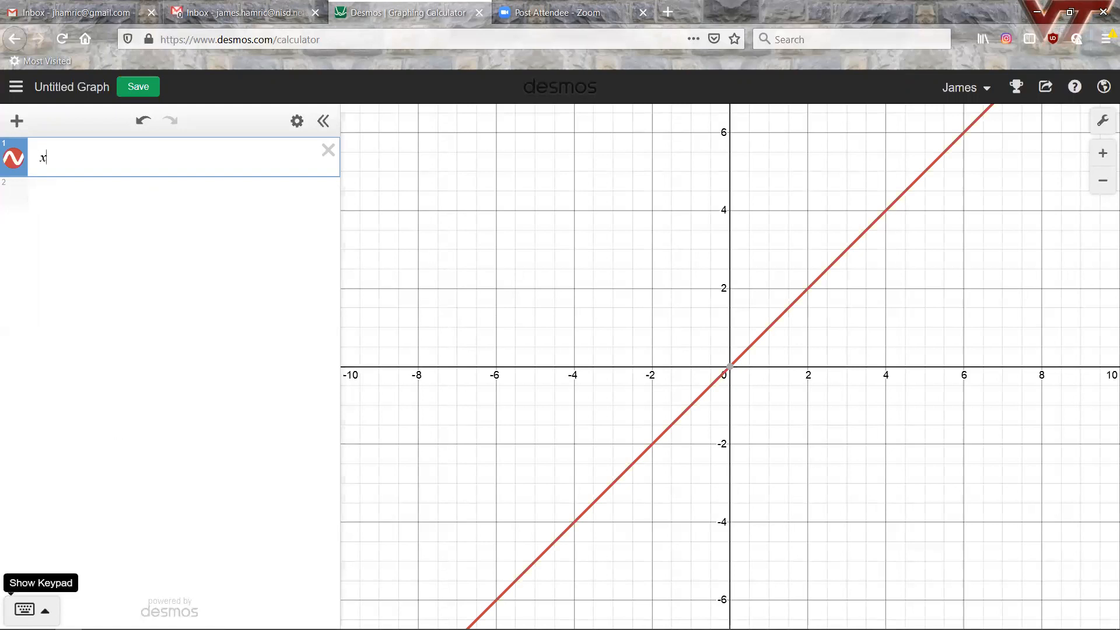
{"action": "left_click", "coordinate": [25, 609]}
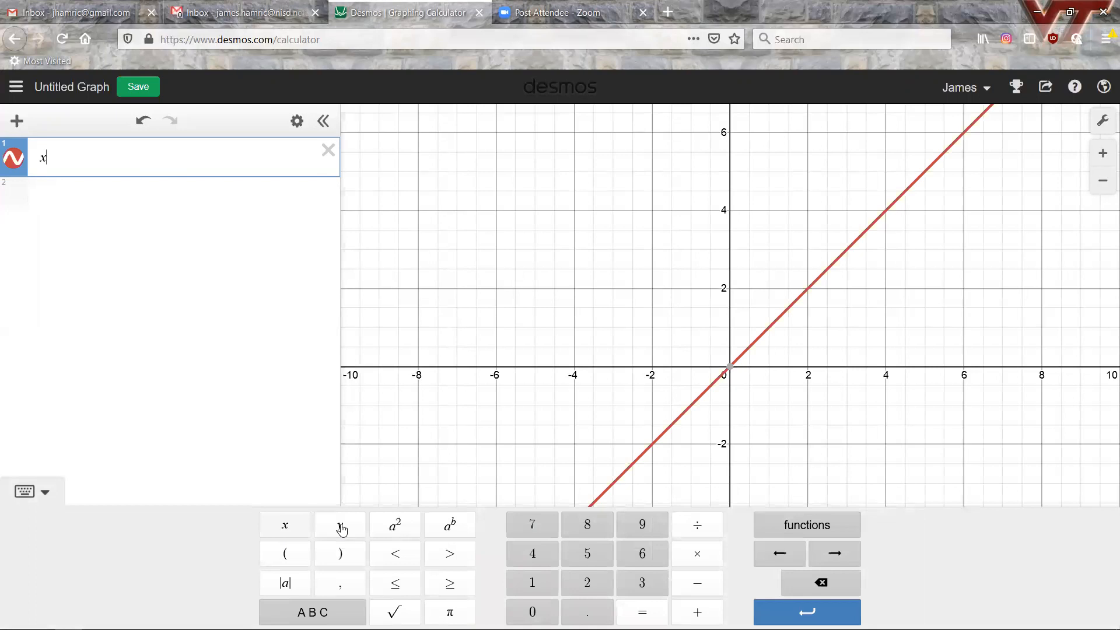
{"action": "left_click", "coordinate": [396, 526]}
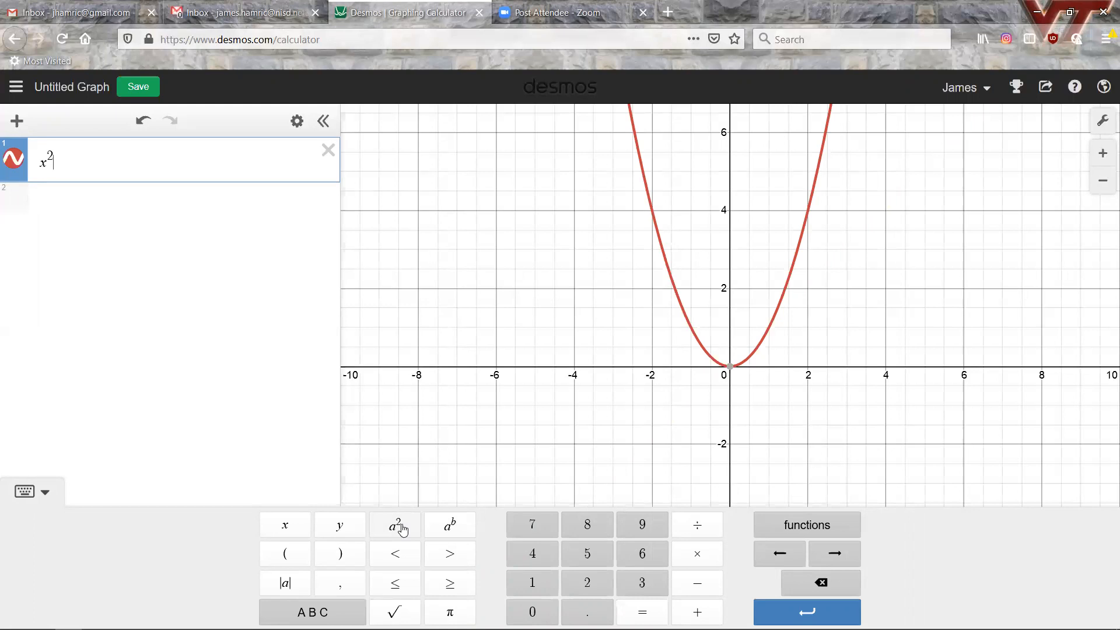
- Remove the square from the first expression and raise x to the power 3 instead
{"action": "key", "text": "BackSpace"}
{"action": "key", "text": "BackSpace"}
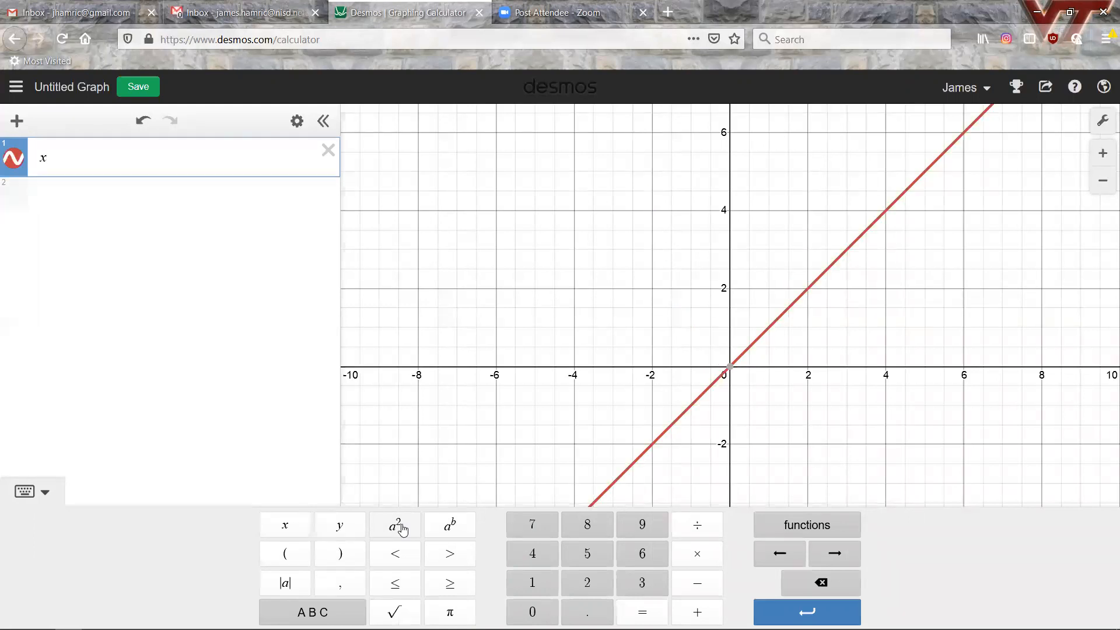
{"action": "left_click", "coordinate": [455, 522]}
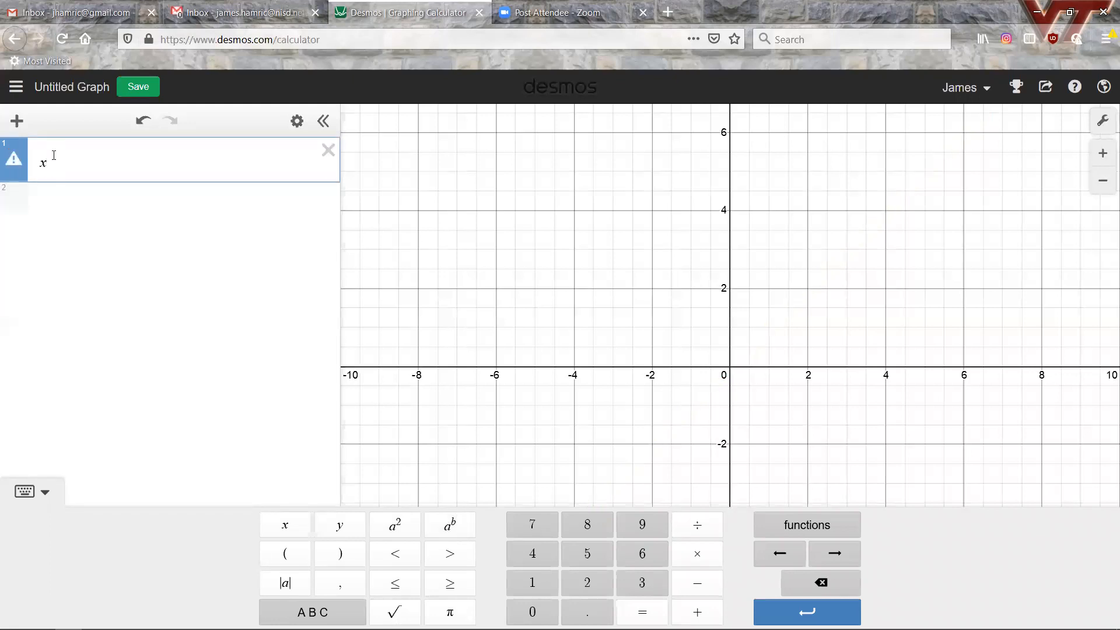
{"action": "type", "text": "3"}
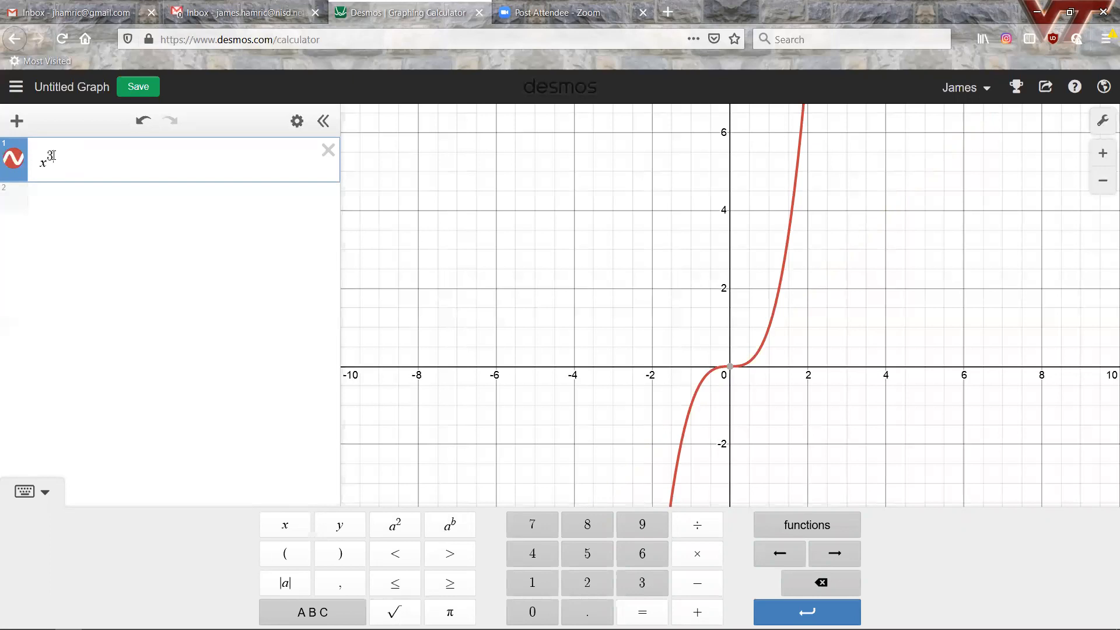
- Replace the cube in the first expression with an exponent of 2
{"action": "key", "text": "BackSpace"}
{"action": "key", "text": "BackSpace"}
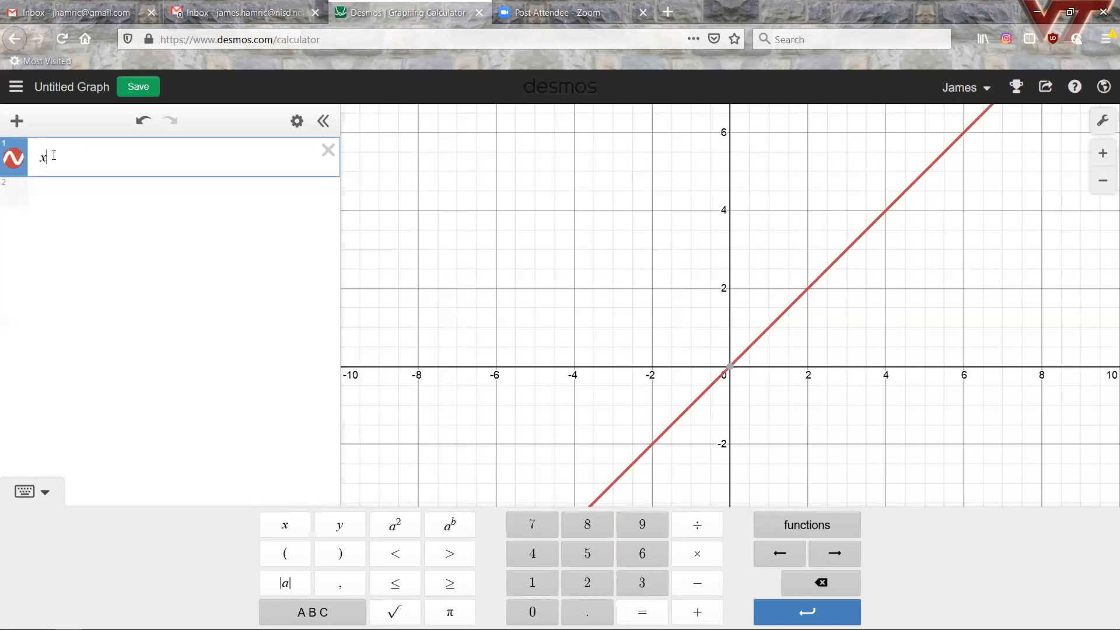
{"action": "type", "text": "^"}
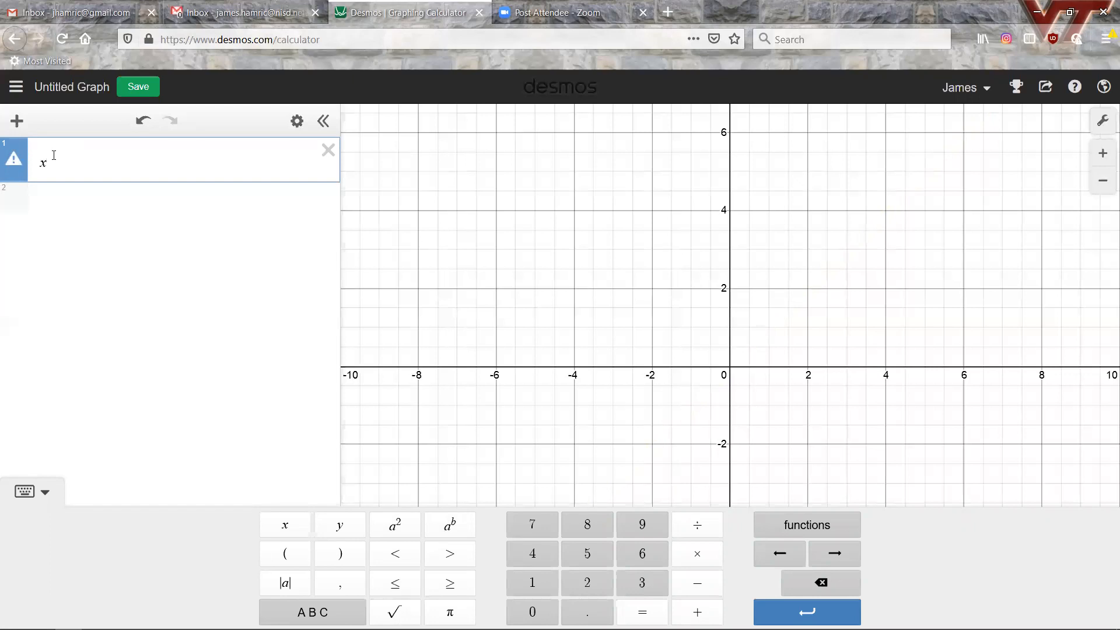
{"action": "type", "text": "2"}
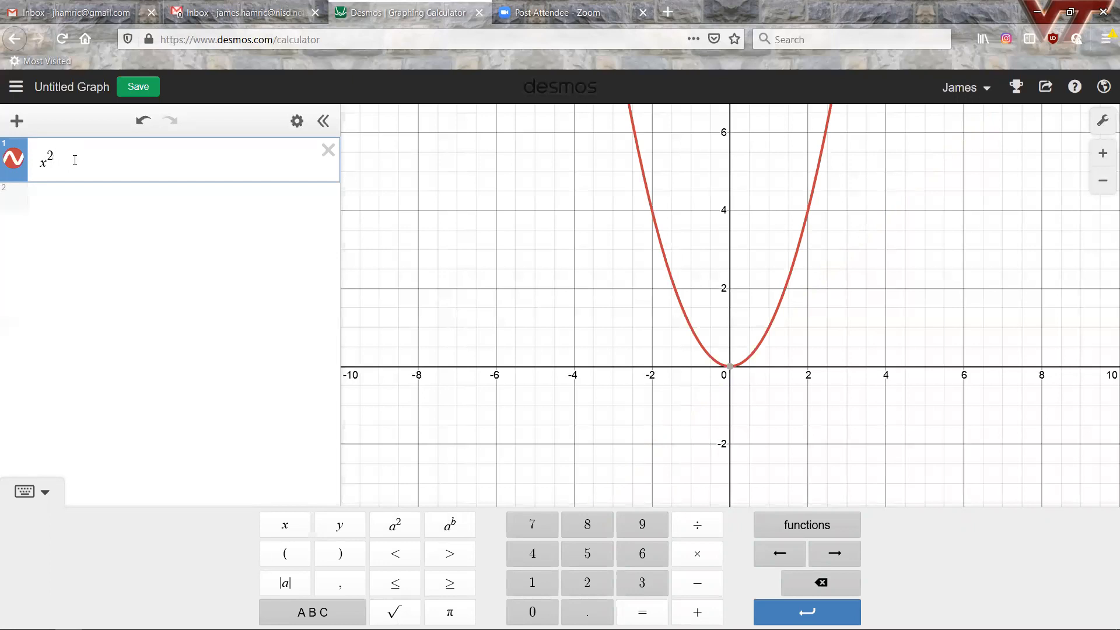
- Turn Reverse Contrast on and back off in the graph settings
{"action": "left_click", "coordinate": [1104, 123]}
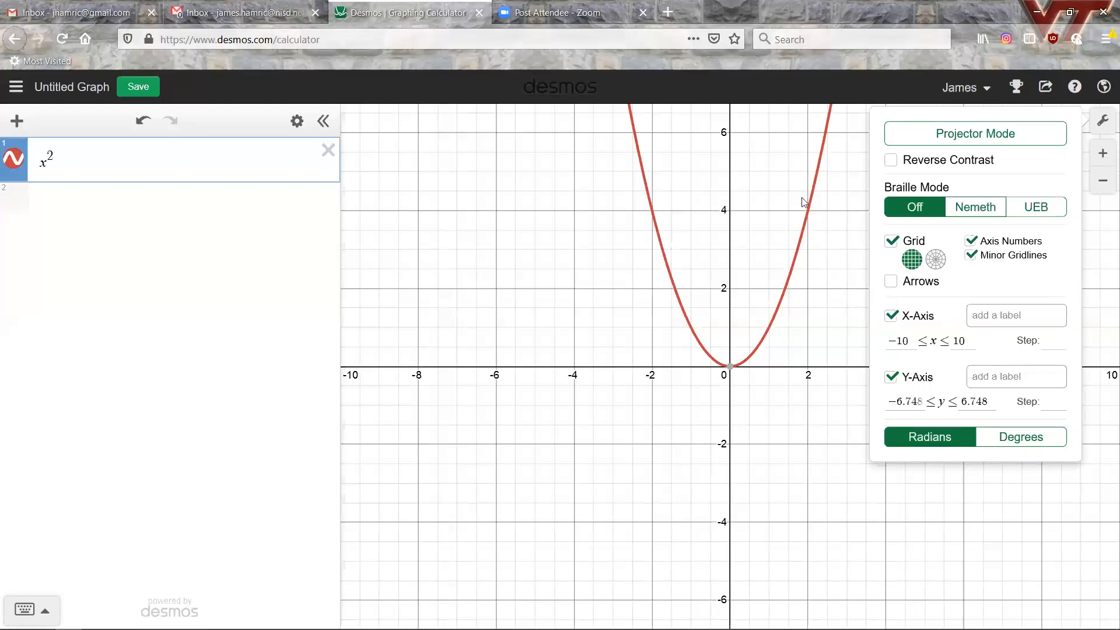
{"action": "left_click", "coordinate": [893, 162]}
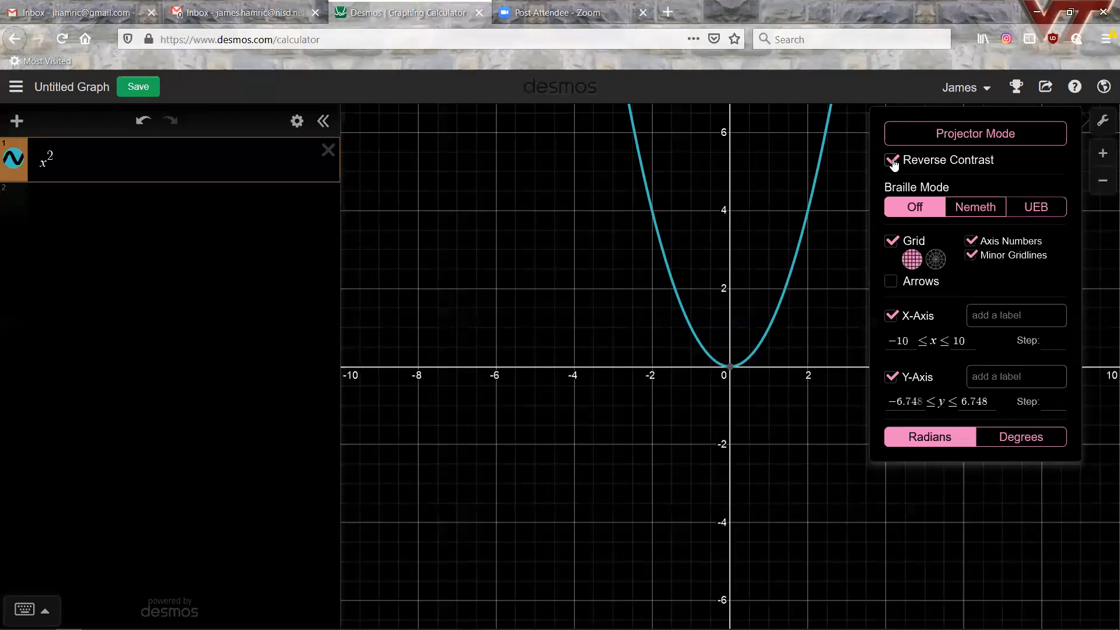
{"action": "left_click", "coordinate": [892, 161]}
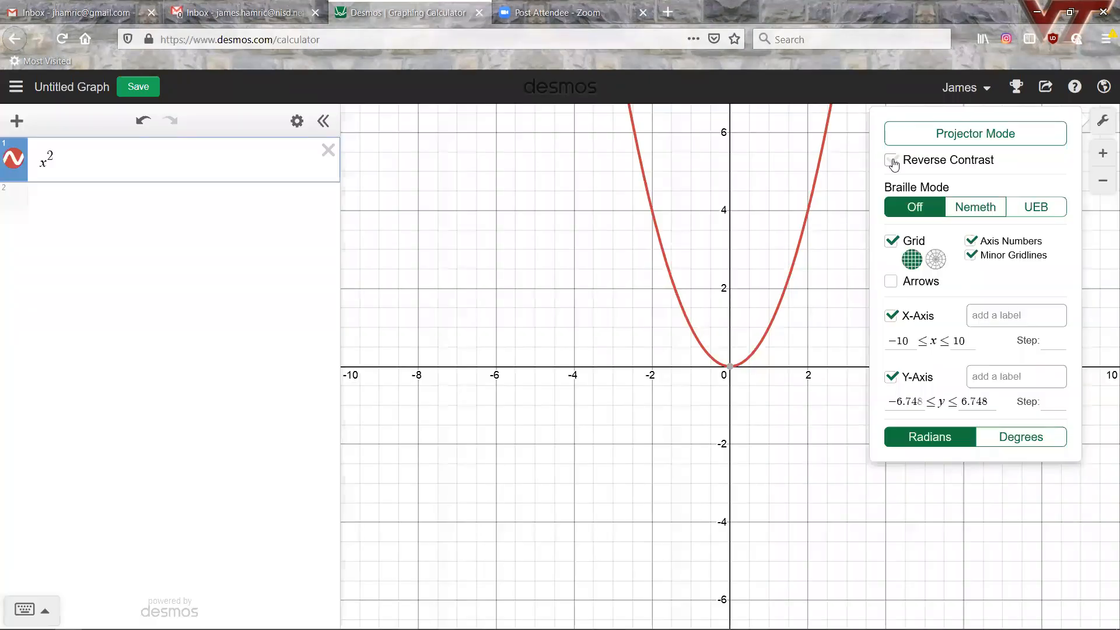
- Add 2x as the second expression and begin an empty third line
{"action": "left_click", "coordinate": [107, 208]}
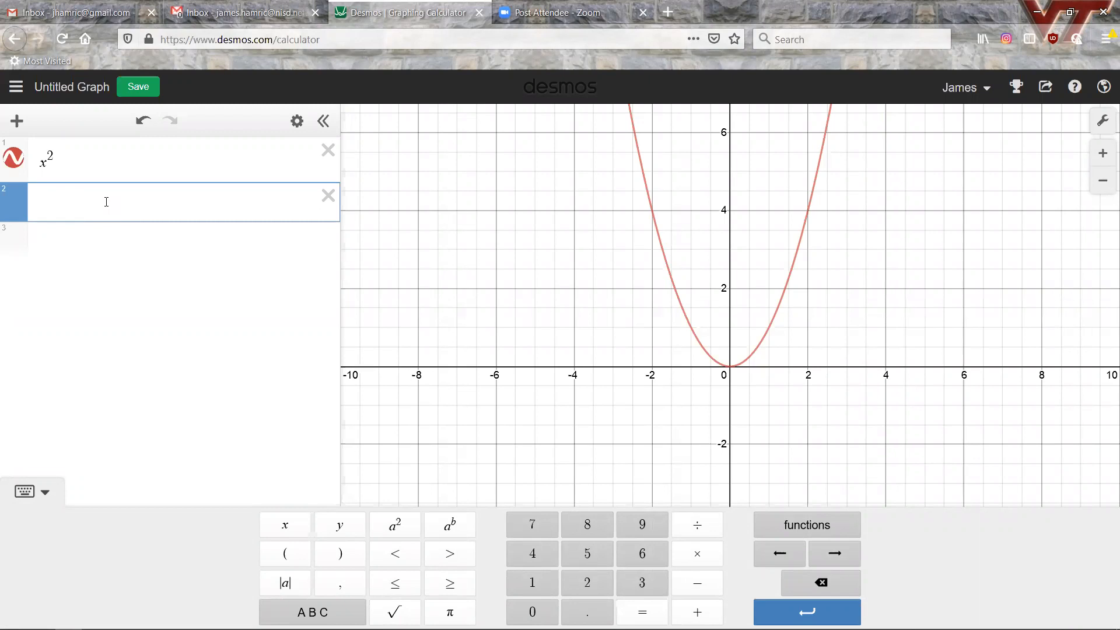
{"action": "type", "text": "2x"}
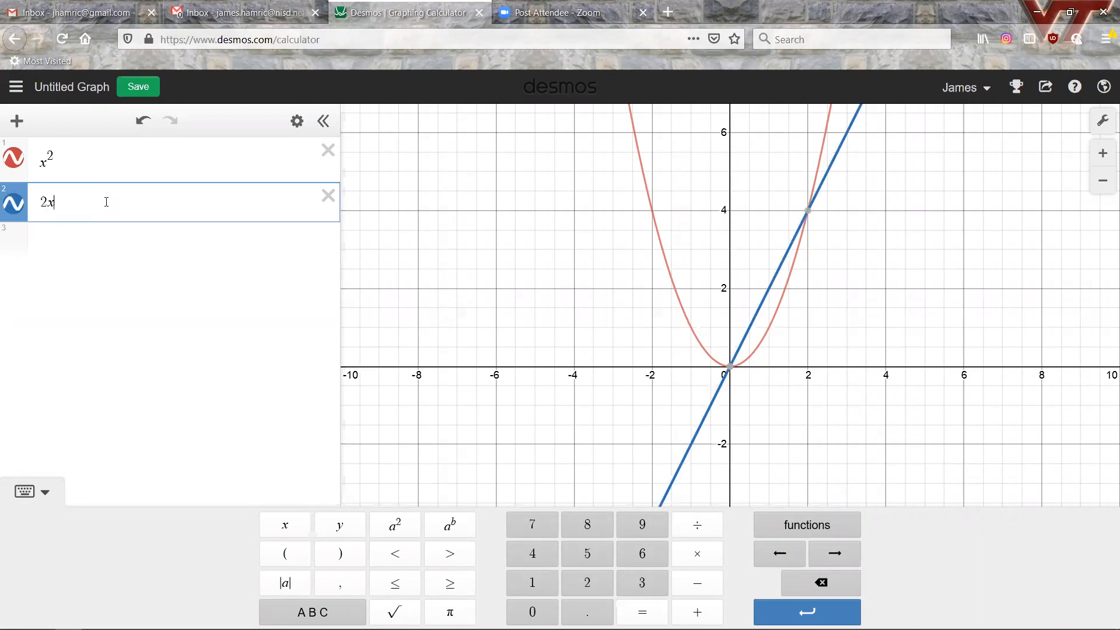
{"action": "left_click", "coordinate": [83, 246]}
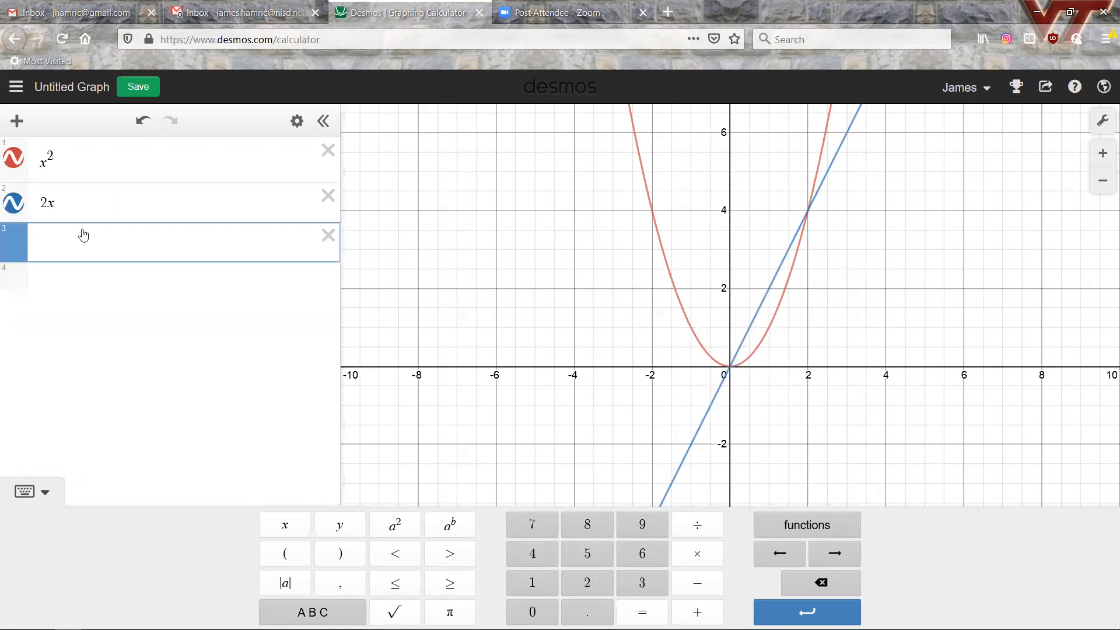
- Colour the 2x graph orange, try the dashed line style and restore the solid style
{"action": "left_click", "coordinate": [14, 204]}
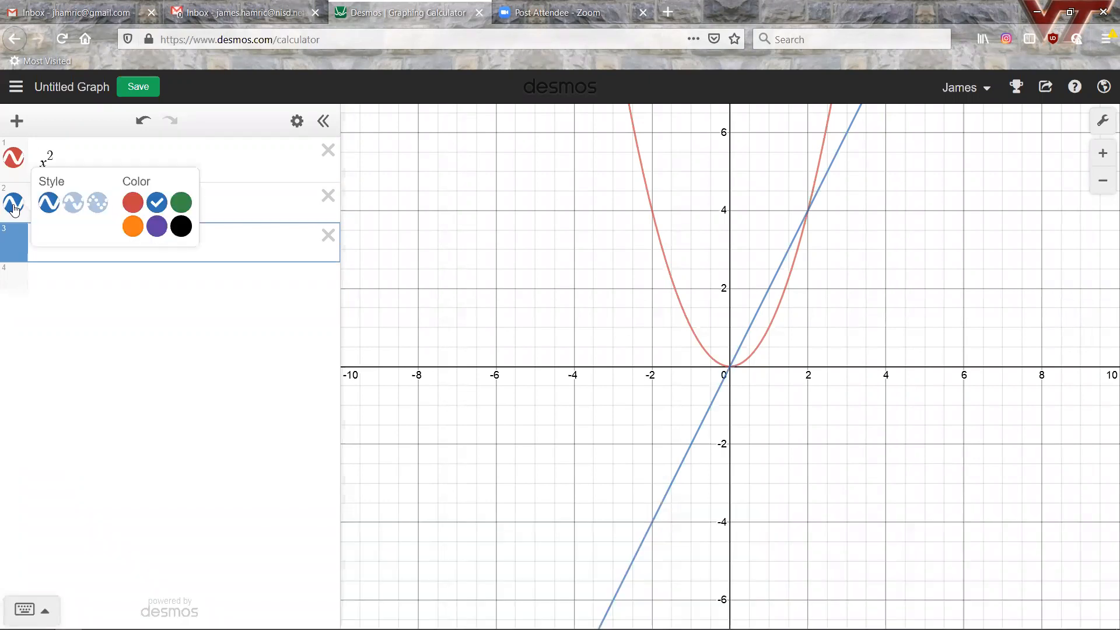
{"action": "left_click", "coordinate": [134, 228]}
{"action": "left_click", "coordinate": [76, 204]}
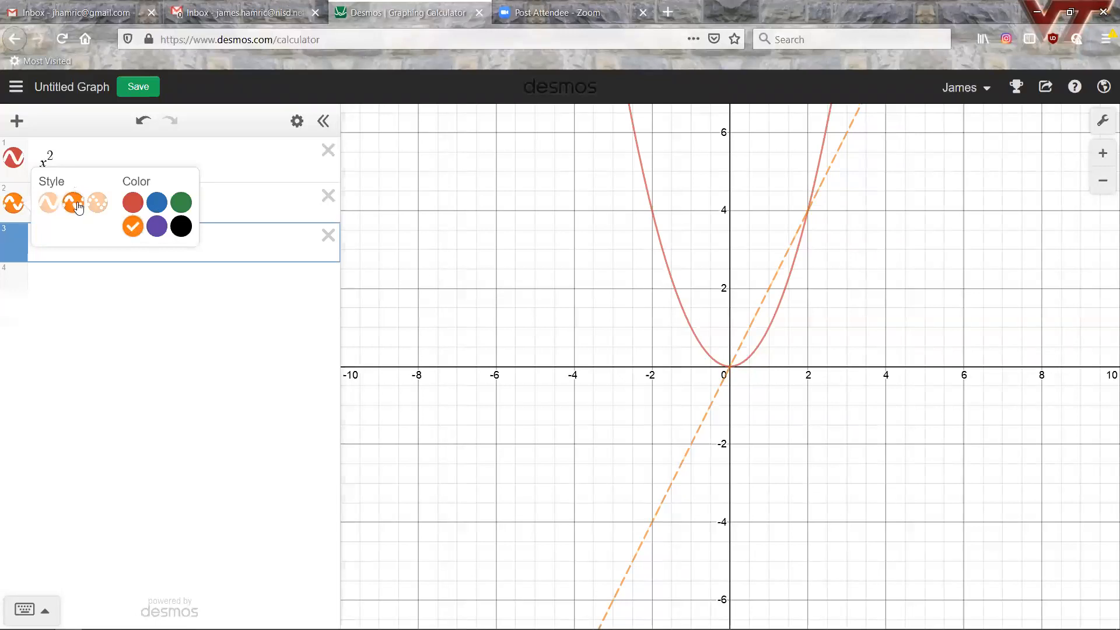
{"action": "left_click", "coordinate": [49, 202]}
{"action": "left_click", "coordinate": [252, 247]}
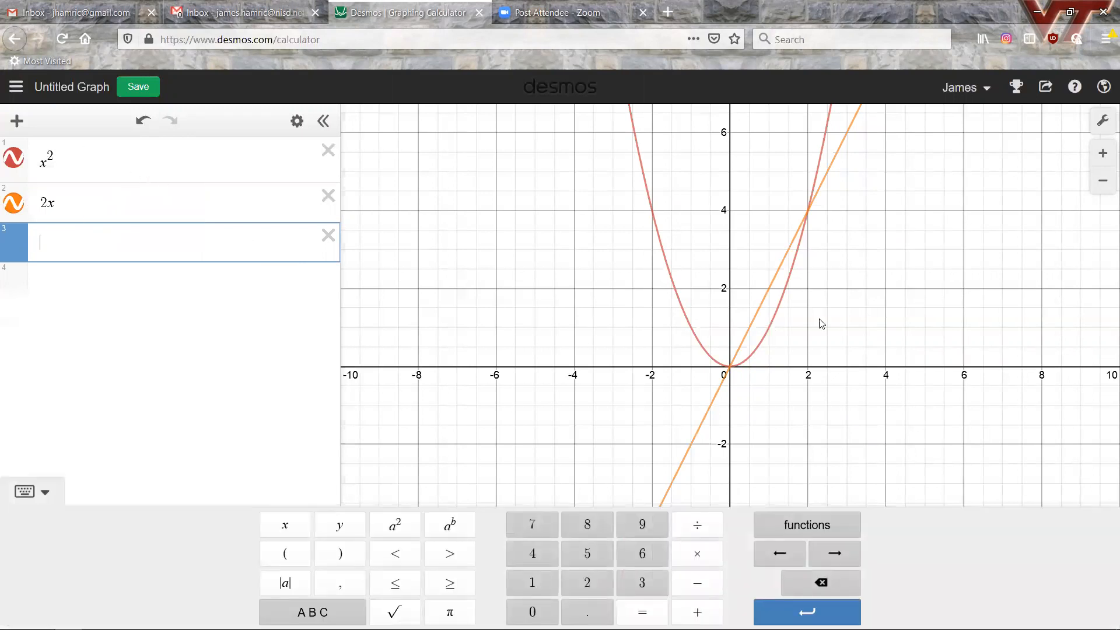
- Highlight the parabola and the 2x line in turn to examine where they intersect
{"action": "left_click", "coordinate": [779, 310]}
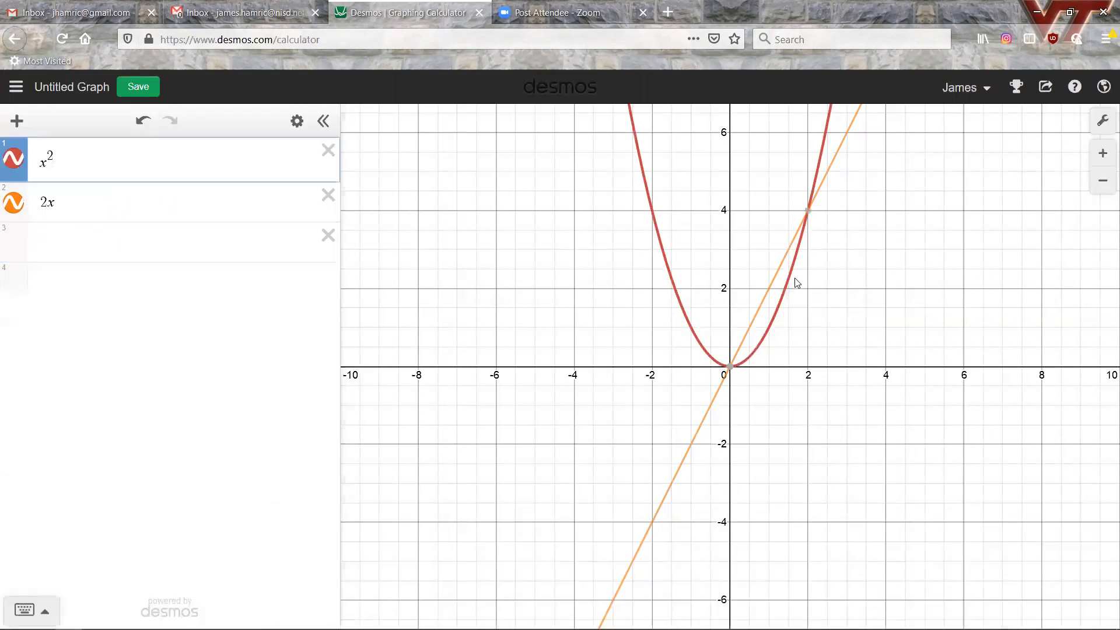
{"action": "mouse_move", "coordinate": [808, 213]}
{"action": "left_click", "coordinate": [92, 236]}
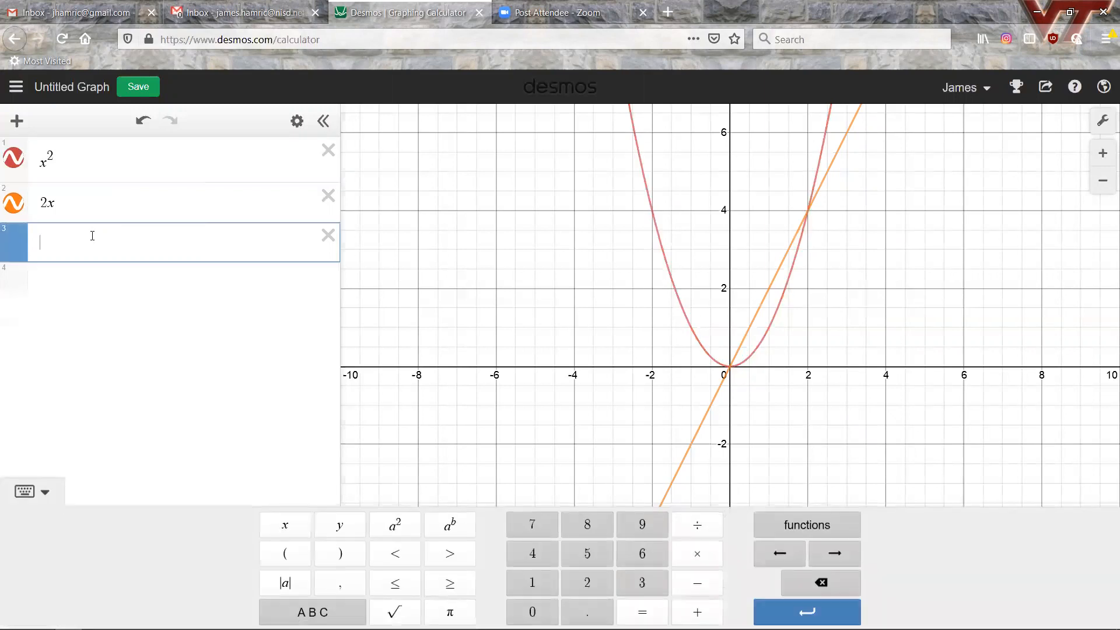
{"action": "left_click", "coordinate": [763, 301]}
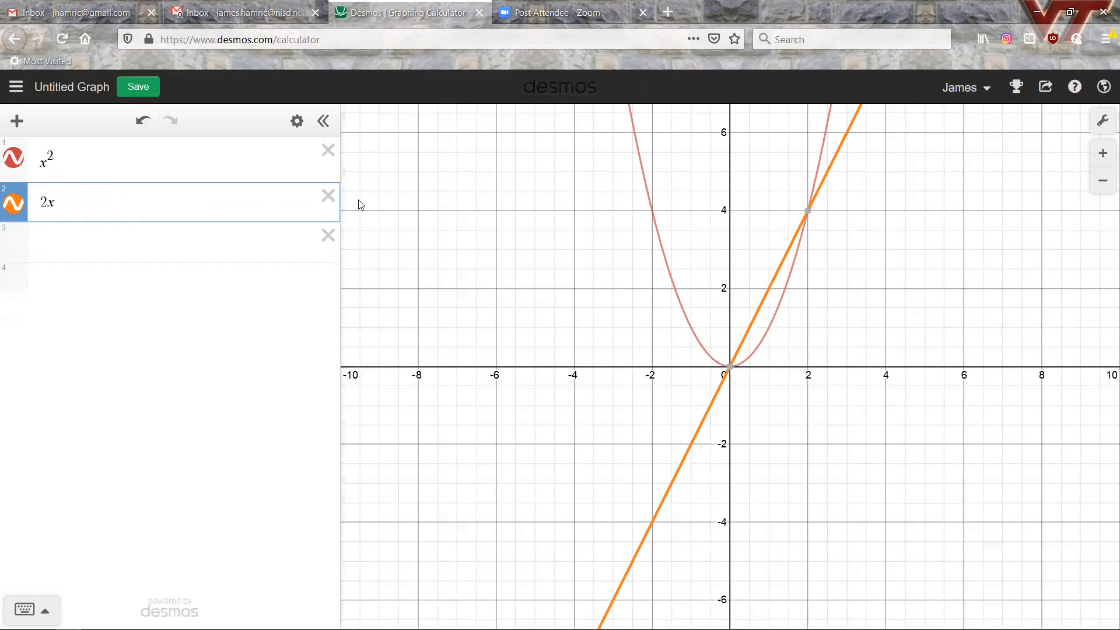
- Delete the 2x expression and clear x² from the first expression line
{"action": "left_click", "coordinate": [329, 196]}
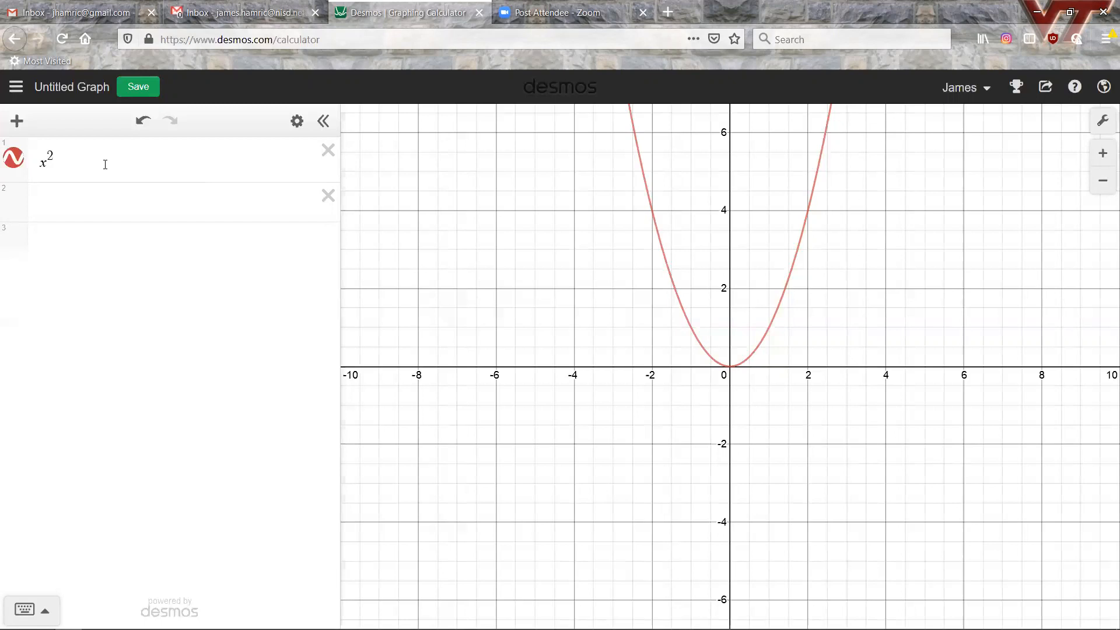
{"action": "left_click", "coordinate": [59, 168]}
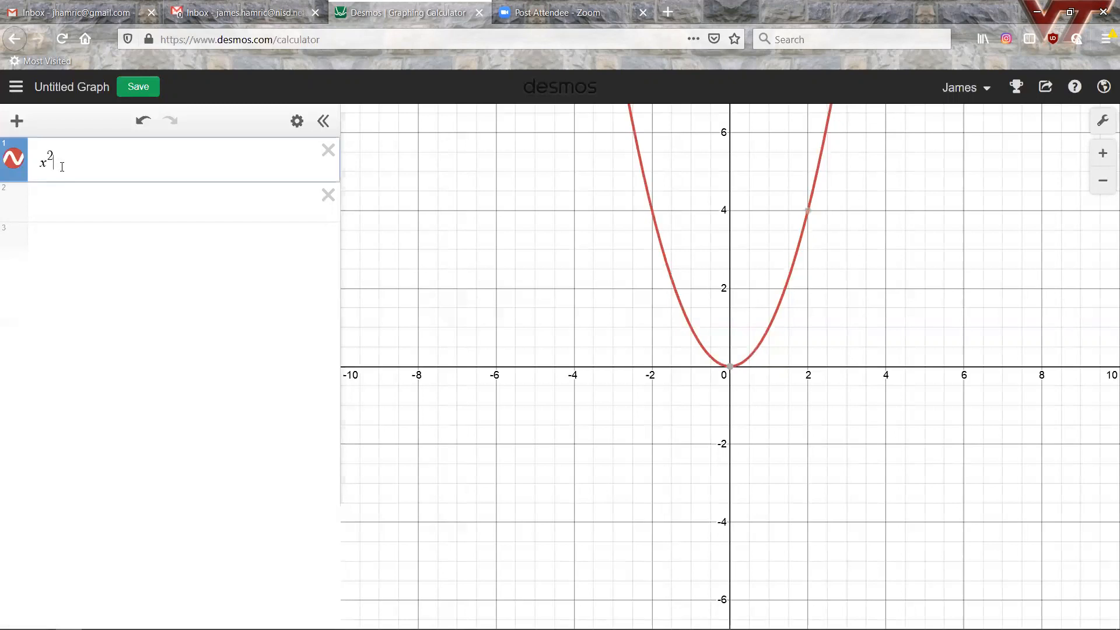
{"action": "key", "text": "BackSpace"}
{"action": "key", "text": "BackSpace"}
{"action": "key", "text": "BackSpace"}
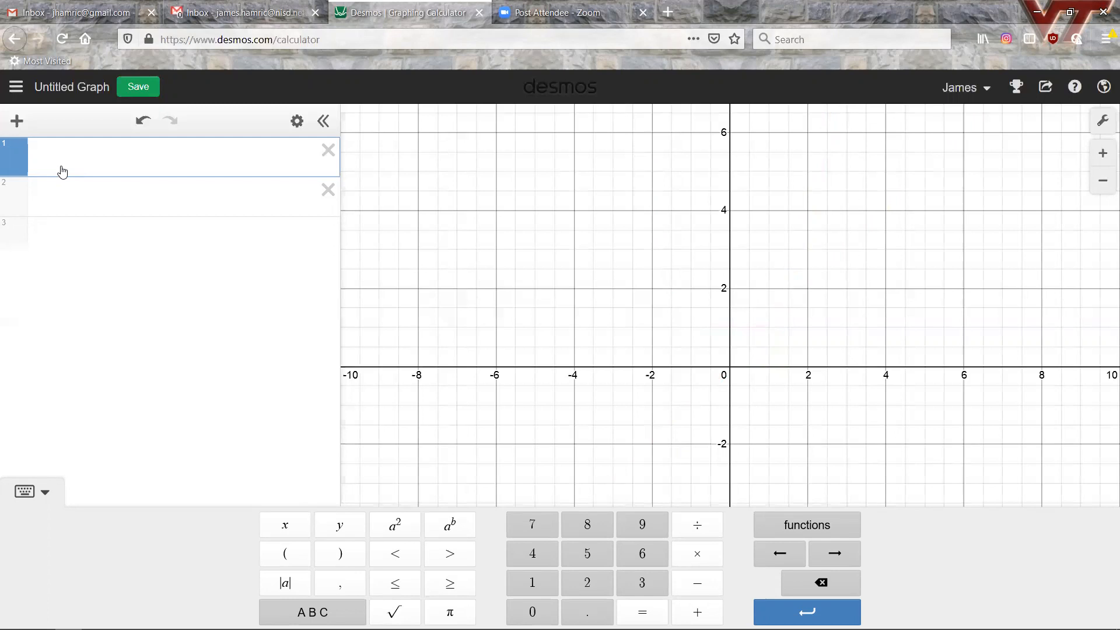
- Enter a(x−h)²+k as the first expression and add sliders for a, h and k
{"action": "type", "text": "a(x-h"}
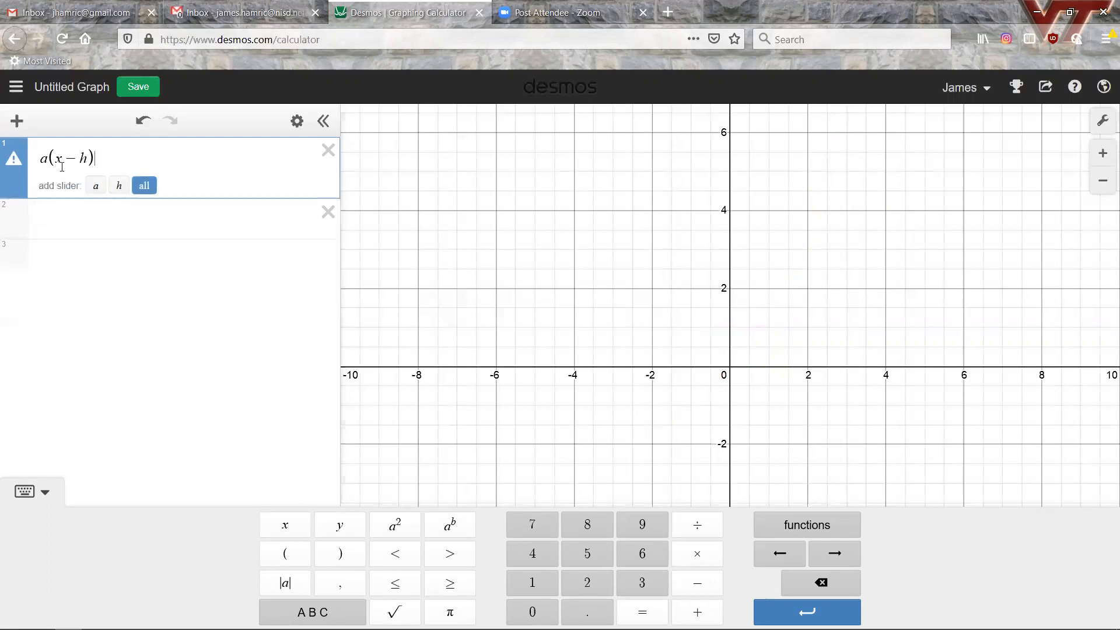
{"action": "type", "text": ")^"}
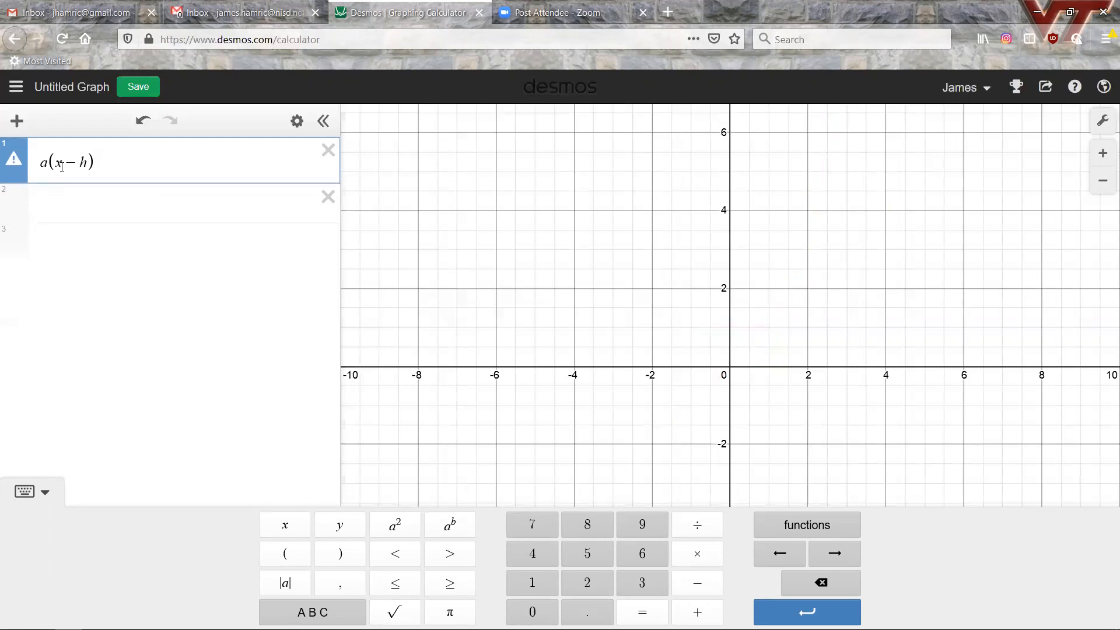
{"action": "type", "text": "2"}
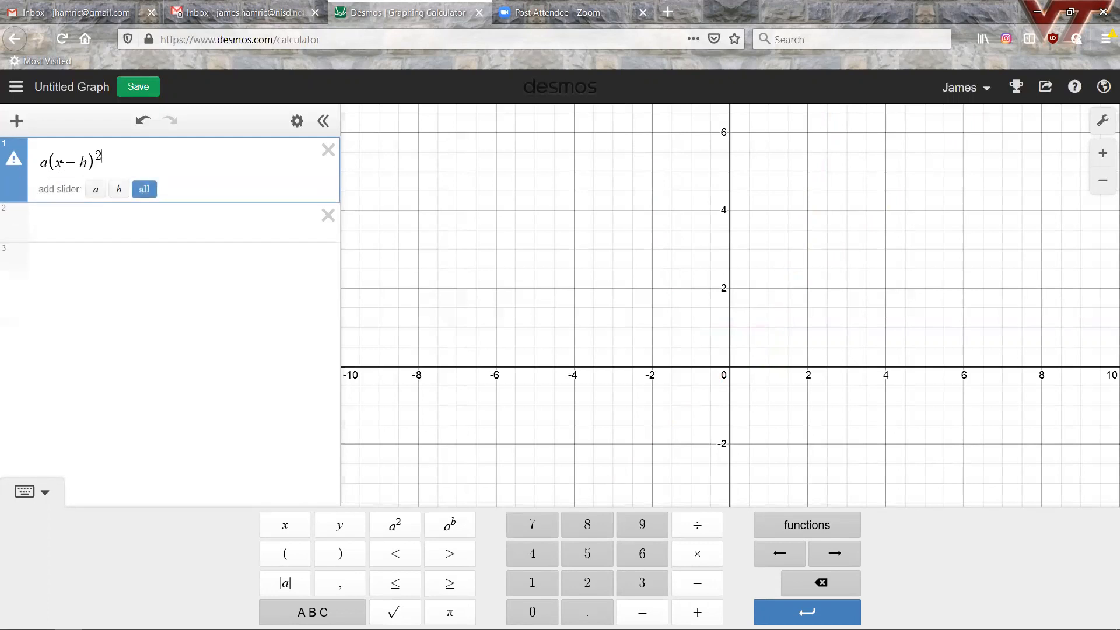
{"action": "type", "text": "+k"}
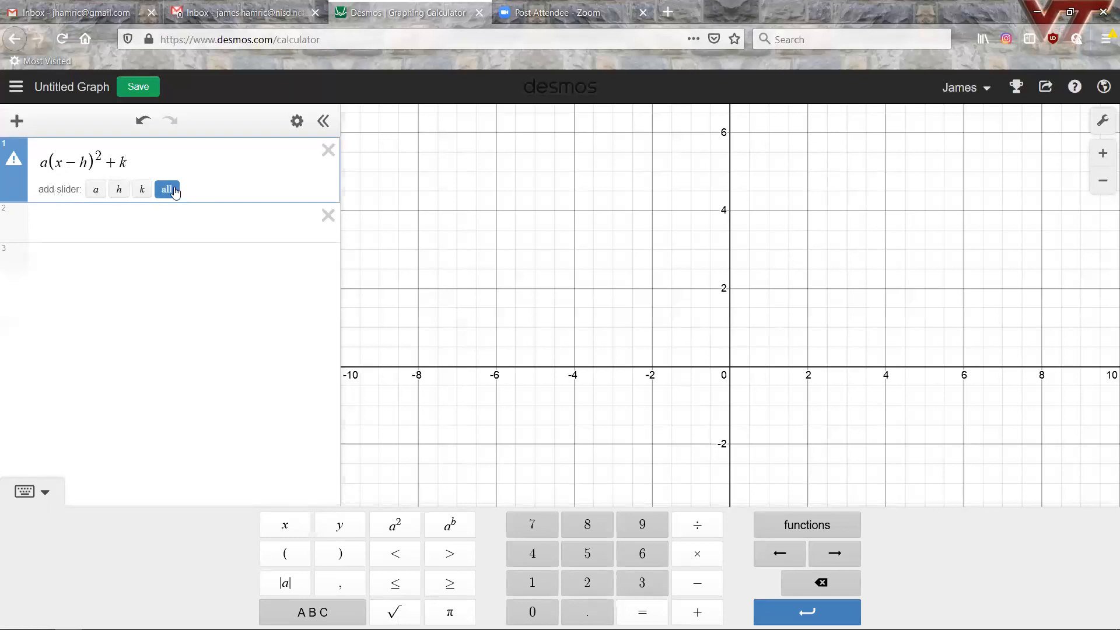
{"action": "left_click", "coordinate": [167, 189]}
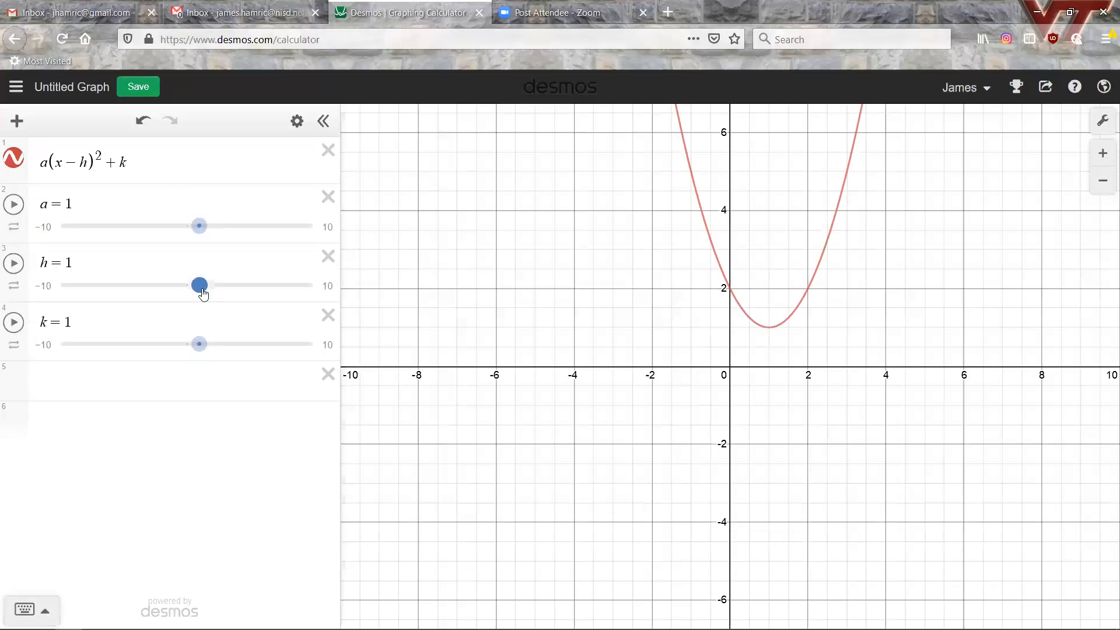
- Try out the h, k and a sliders on the parabola, leaving a and k at 1 and h at 0
{"action": "mouse_move", "coordinate": [202, 293]}
{"action": "left_mouse_down"}
{"action": "mouse_move", "coordinate": [82, 292]}
{"action": "mouse_move", "coordinate": [249, 288]}
{"action": "mouse_move", "coordinate": [146, 286]}
{"action": "mouse_move", "coordinate": [200, 295]}
{"action": "left_mouse_up"}
{"action": "mouse_move", "coordinate": [200, 344]}
{"action": "left_mouse_down"}
{"action": "mouse_move", "coordinate": [88, 344]}
{"action": "mouse_move", "coordinate": [221, 330]}
{"action": "mouse_move", "coordinate": [202, 330]}
{"action": "mouse_move", "coordinate": [199, 344]}
{"action": "left_mouse_up"}
{"action": "mouse_move", "coordinate": [199, 225]}
{"action": "left_mouse_down"}
{"action": "mouse_move", "coordinate": [187, 229]}
{"action": "mouse_move", "coordinate": [226, 231]}
{"action": "mouse_move", "coordinate": [173, 231]}
{"action": "mouse_move", "coordinate": [201, 230]}
{"action": "left_mouse_up"}
{"action": "left_click_drag", "start_coordinate": [200, 285], "coordinate": [187, 288]}
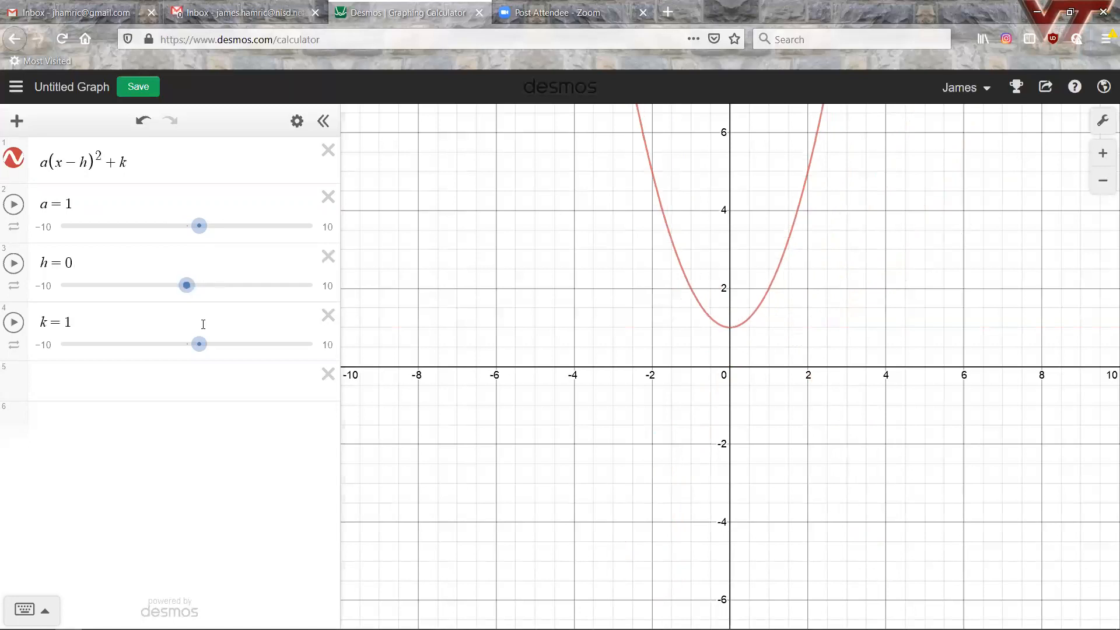
- Set k to 0, limit the h slider to the range −5 to 5 and try it out on the parabola
{"action": "left_click_drag", "start_coordinate": [198, 345], "coordinate": [187, 344]}
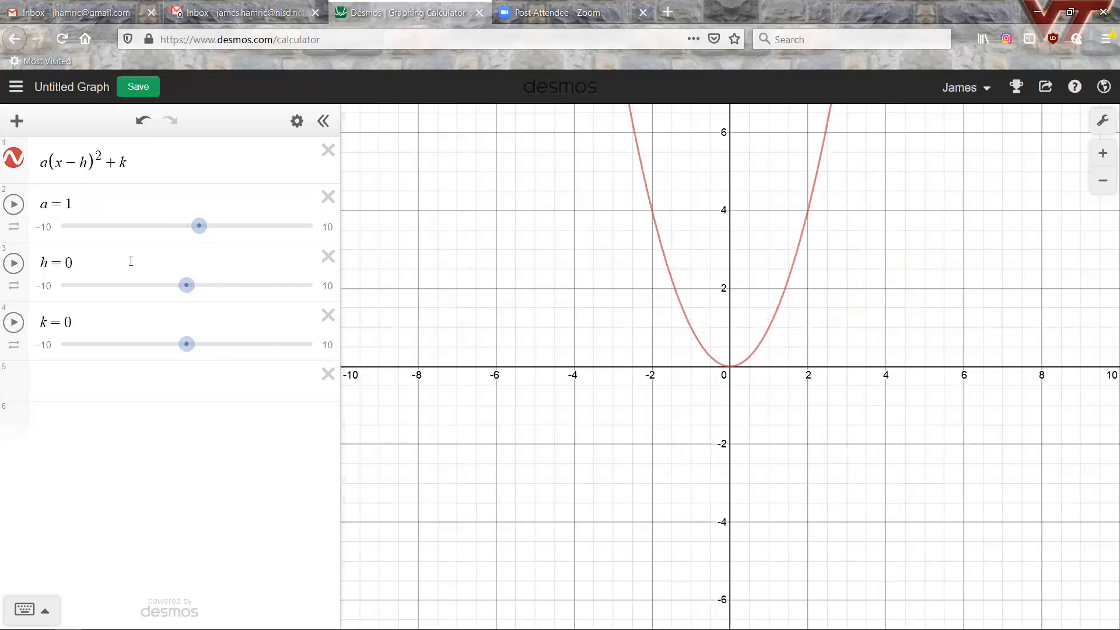
{"action": "left_click", "coordinate": [131, 261]}
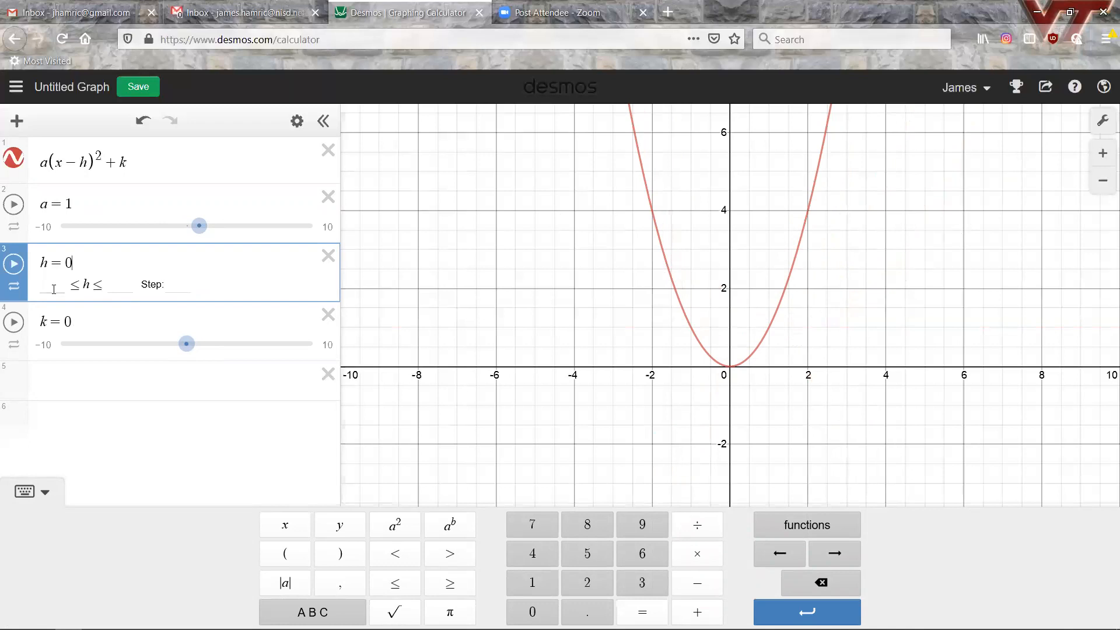
{"action": "type", "text": "-5"}
{"action": "key", "text": "Tab"}
{"action": "left_click", "coordinate": [243, 313]}
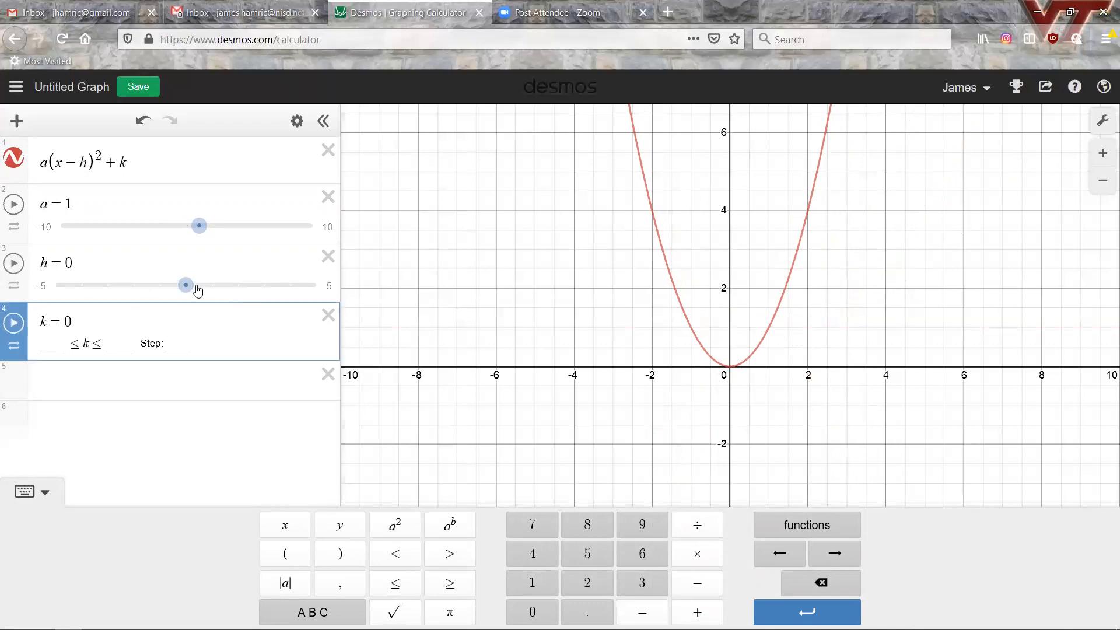
{"action": "mouse_move", "coordinate": [183, 287]}
{"action": "left_mouse_down"}
{"action": "mouse_move", "coordinate": [82, 290]}
{"action": "mouse_move", "coordinate": [318, 285]}
{"action": "mouse_move", "coordinate": [199, 285]}
{"action": "left_mouse_up"}
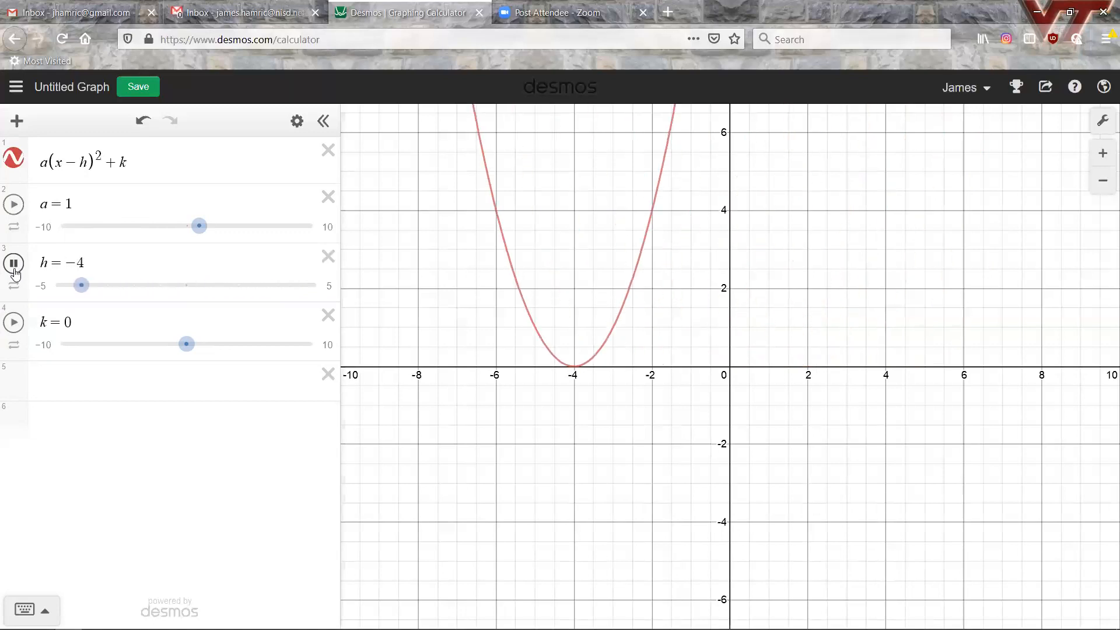
- Play and stop the h and k slider animations, leaving both at 1, and view h's animation mode and speed options
{"action": "left_click", "coordinate": [16, 331]}
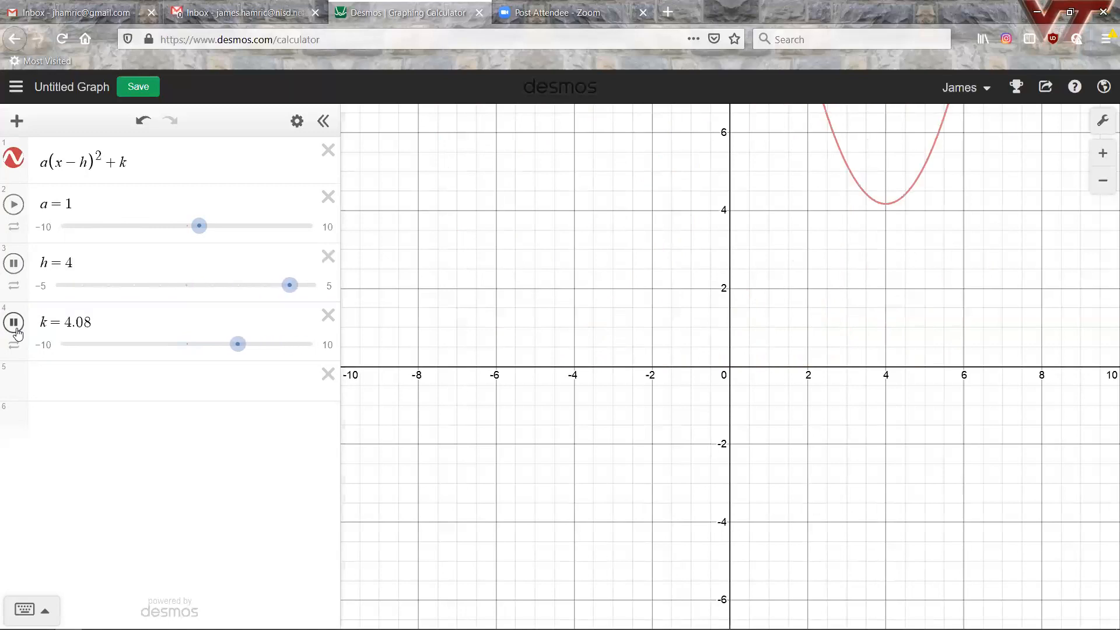
{"action": "left_click", "coordinate": [17, 333]}
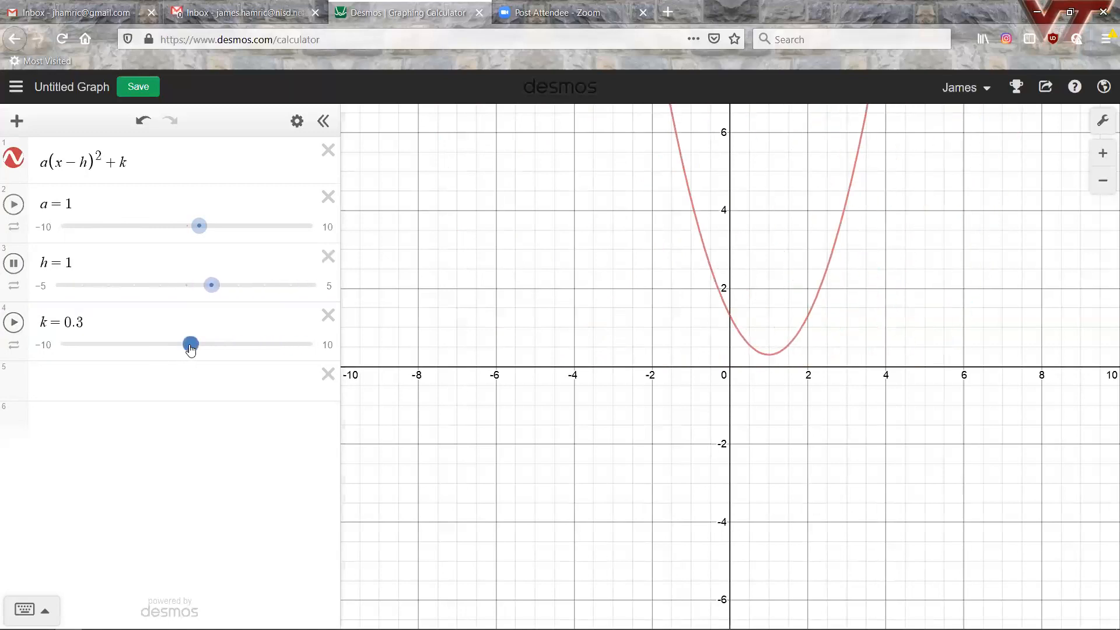
{"action": "left_click_drag", "start_coordinate": [189, 349], "coordinate": [199, 350]}
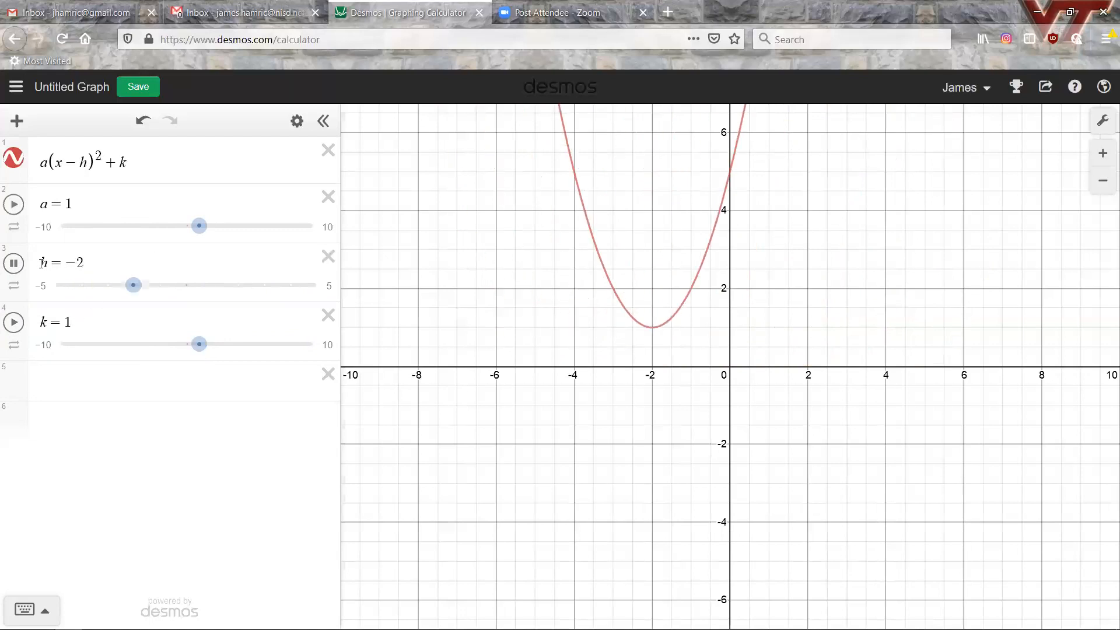
{"action": "left_click", "coordinate": [14, 286]}
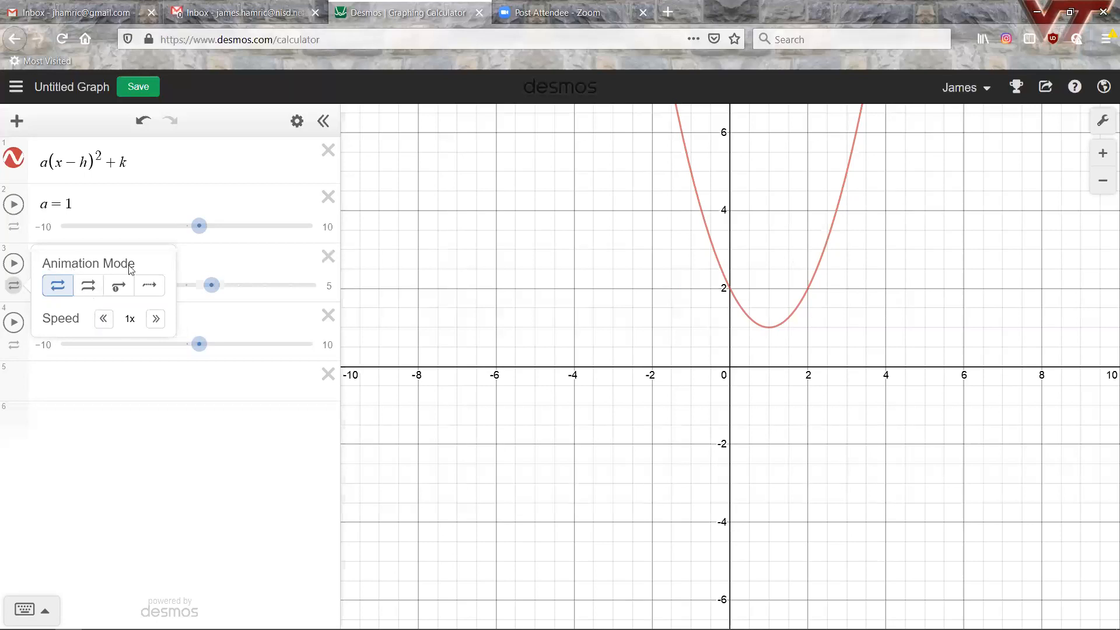
{"action": "left_click", "coordinate": [241, 380]}
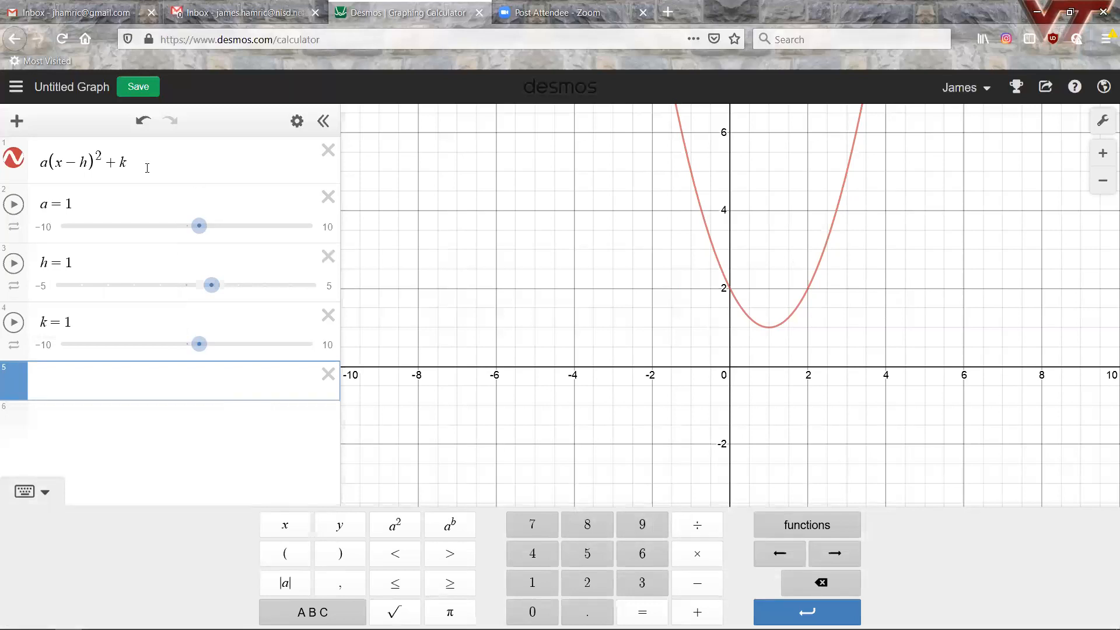
- Hide the parabola and graph a(x−h)³+k as a new expression below the sliders
{"action": "left_click", "coordinate": [13, 160]}
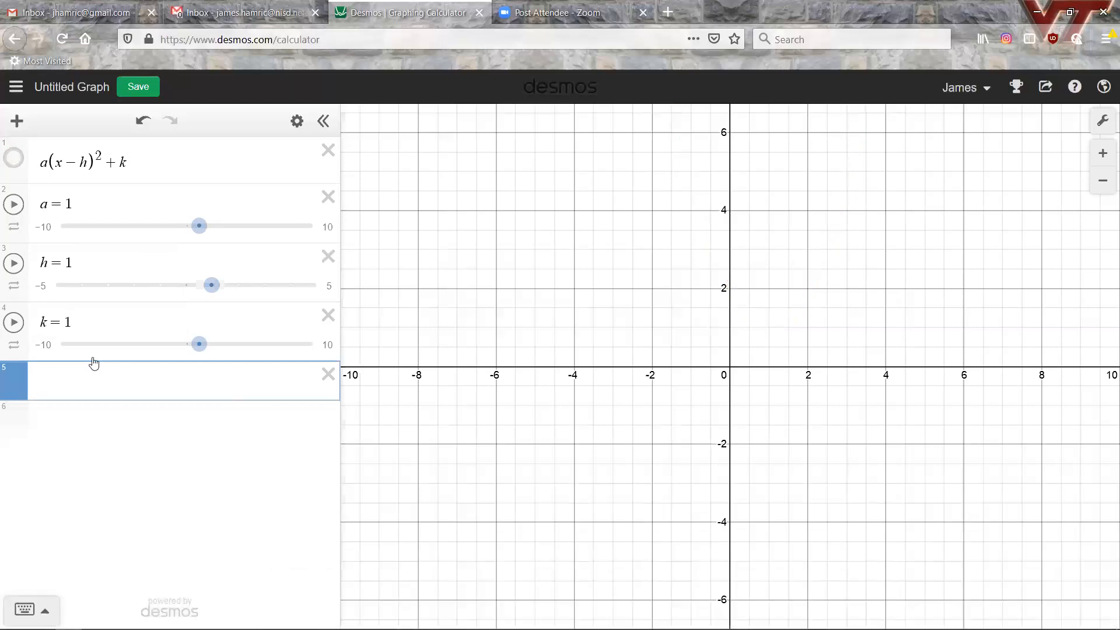
{"action": "left_click", "coordinate": [101, 384]}
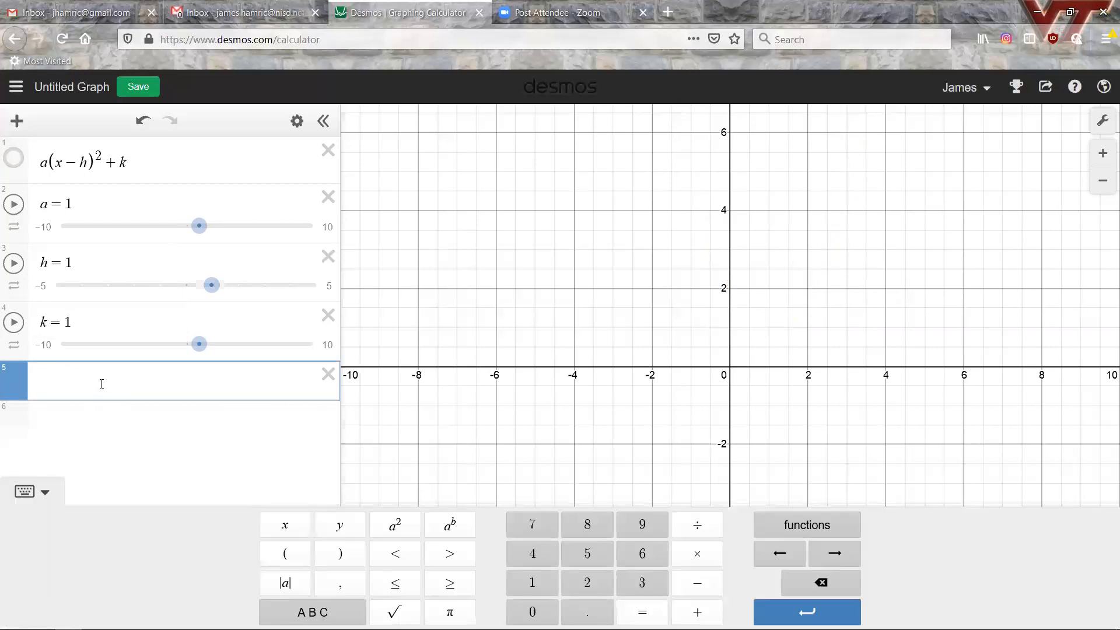
{"action": "type", "text": "("}
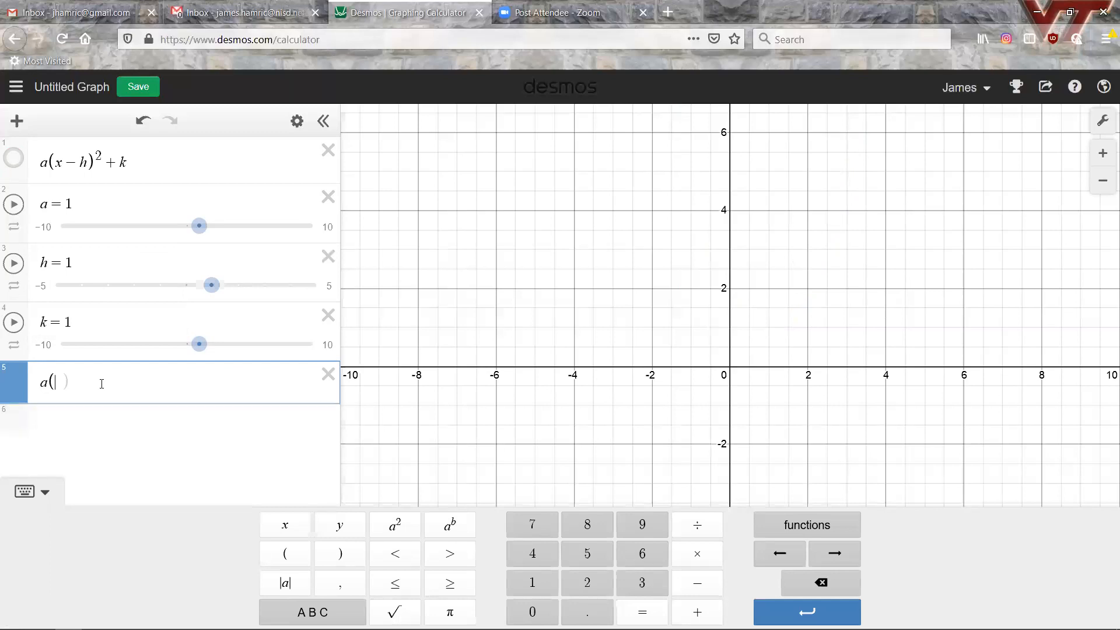
{"action": "type", "text": "x-h"}
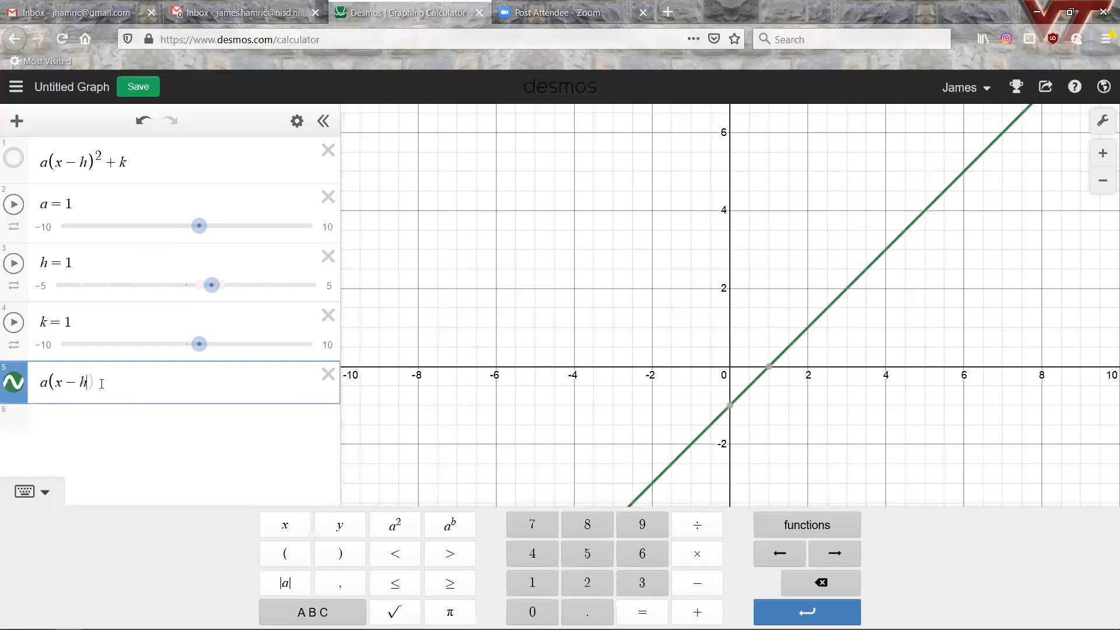
{"action": "type", "text": "^3"}
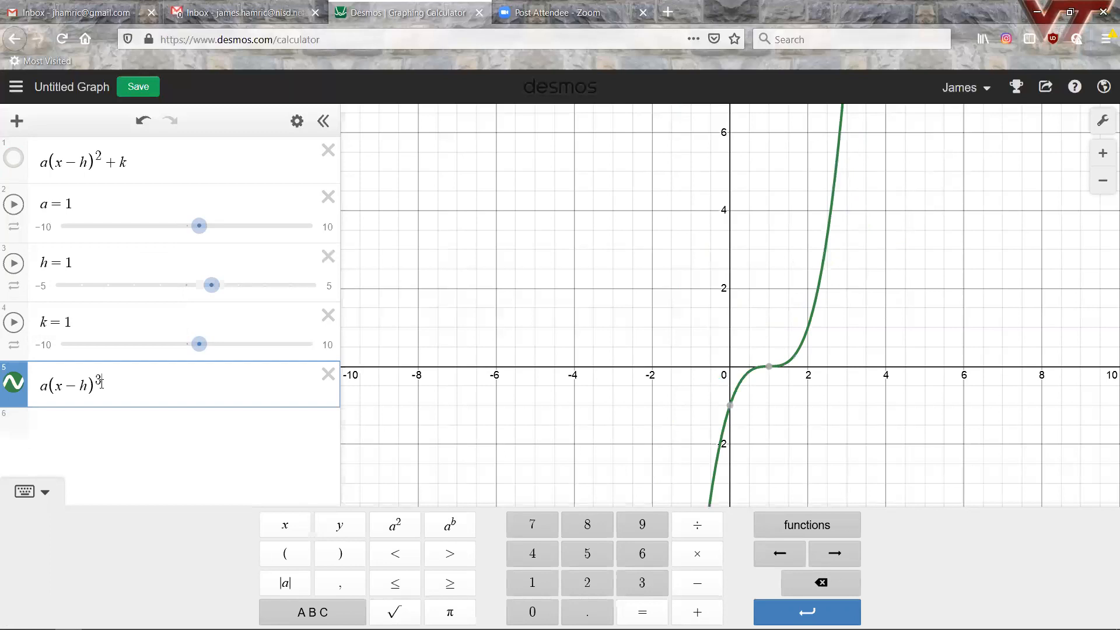
{"action": "key", "text": "Right"}
{"action": "type", "text": "+k"}
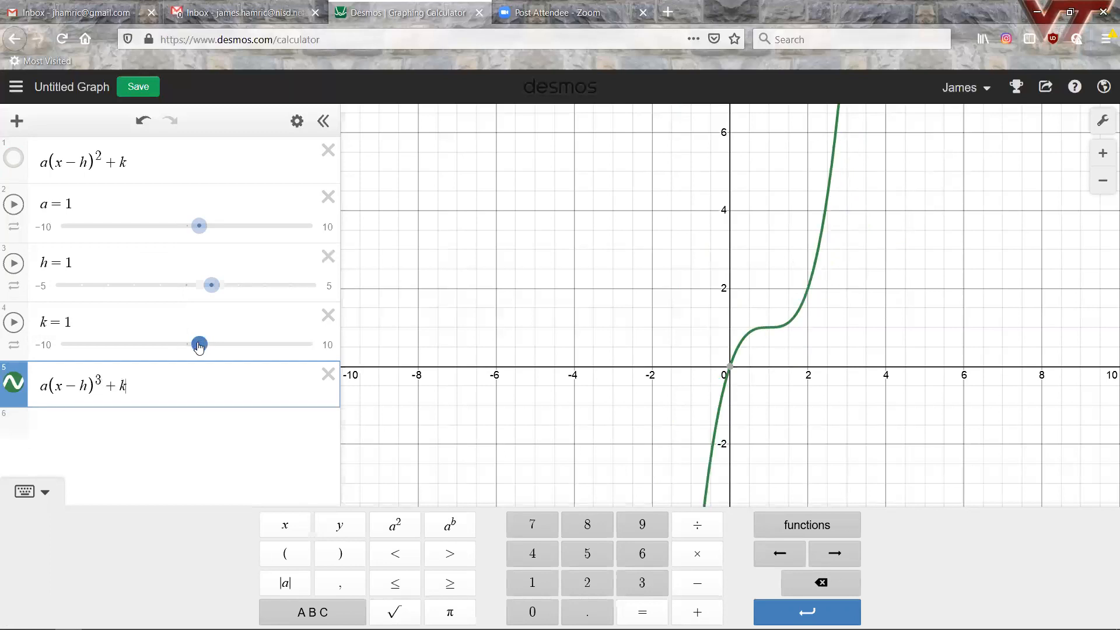
- Try out the k, h and a sliders on the cubic, leaving a and k at 1 and h at 0
{"action": "mouse_move", "coordinate": [200, 345]}
{"action": "left_mouse_down"}
{"action": "mouse_move", "coordinate": [158, 341]}
{"action": "mouse_move", "coordinate": [228, 344]}
{"action": "mouse_move", "coordinate": [199, 344]}
{"action": "left_mouse_up"}
{"action": "mouse_move", "coordinate": [204, 292]}
{"action": "left_mouse_down"}
{"action": "mouse_move", "coordinate": [134, 296]}
{"action": "mouse_move", "coordinate": [214, 293]}
{"action": "mouse_move", "coordinate": [120, 293]}
{"action": "mouse_move", "coordinate": [186, 290]}
{"action": "left_mouse_up"}
{"action": "mouse_move", "coordinate": [198, 236]}
{"action": "left_mouse_down"}
{"action": "mouse_move", "coordinate": [157, 233]}
{"action": "mouse_move", "coordinate": [198, 233]}
{"action": "left_mouse_up"}
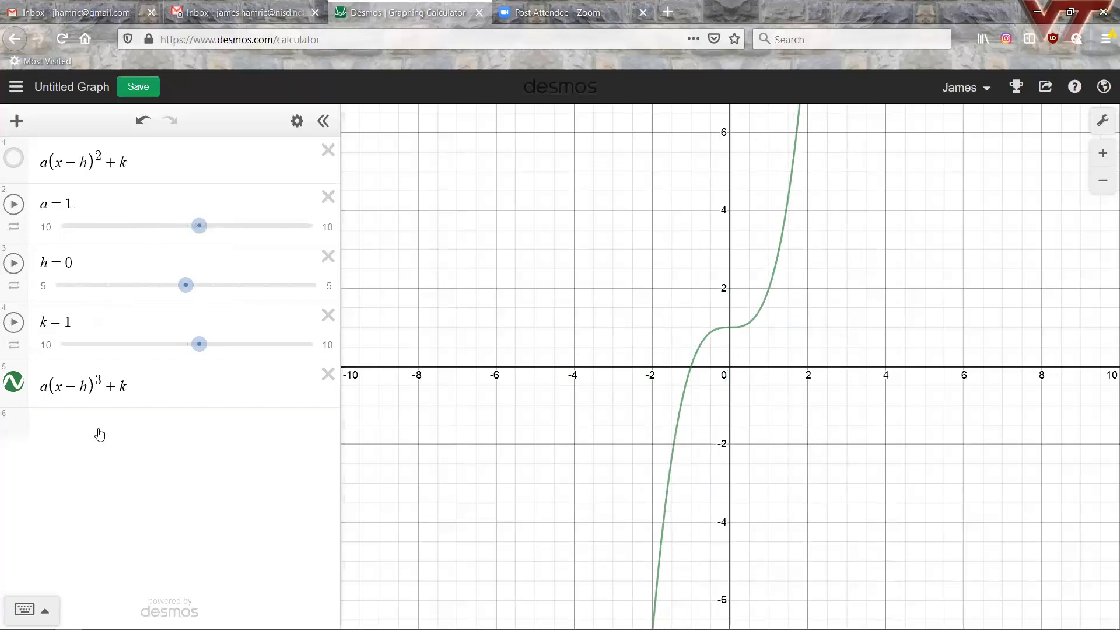
- Hide the cubic and enter the inequality y ≤ x² on a new line using the on-screen keypad
{"action": "left_click", "coordinate": [15, 385]}
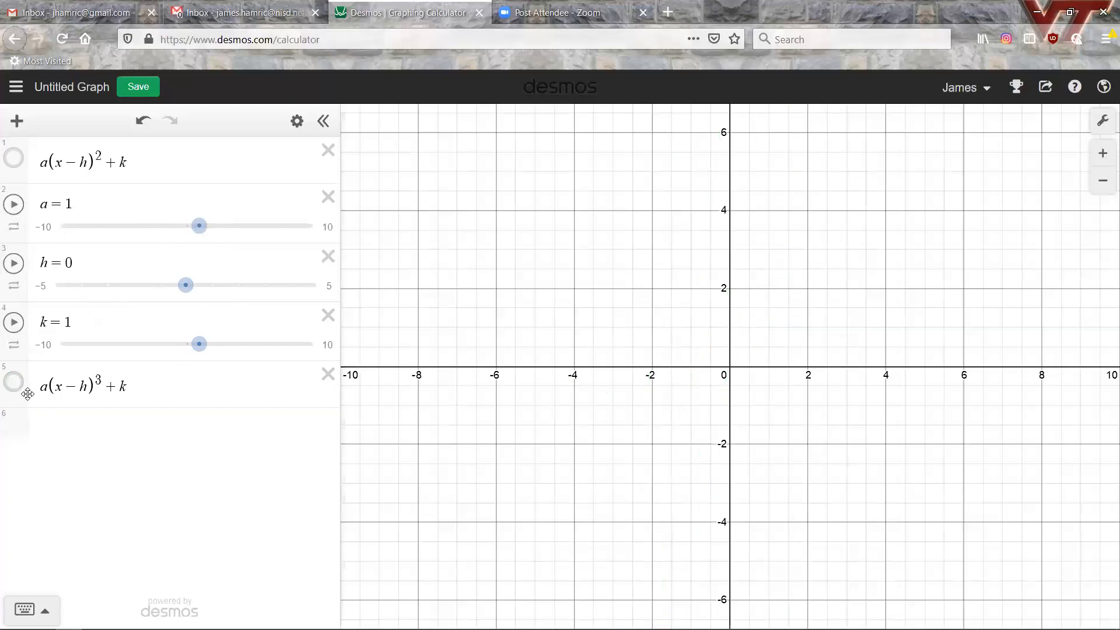
{"action": "left_click", "coordinate": [121, 428]}
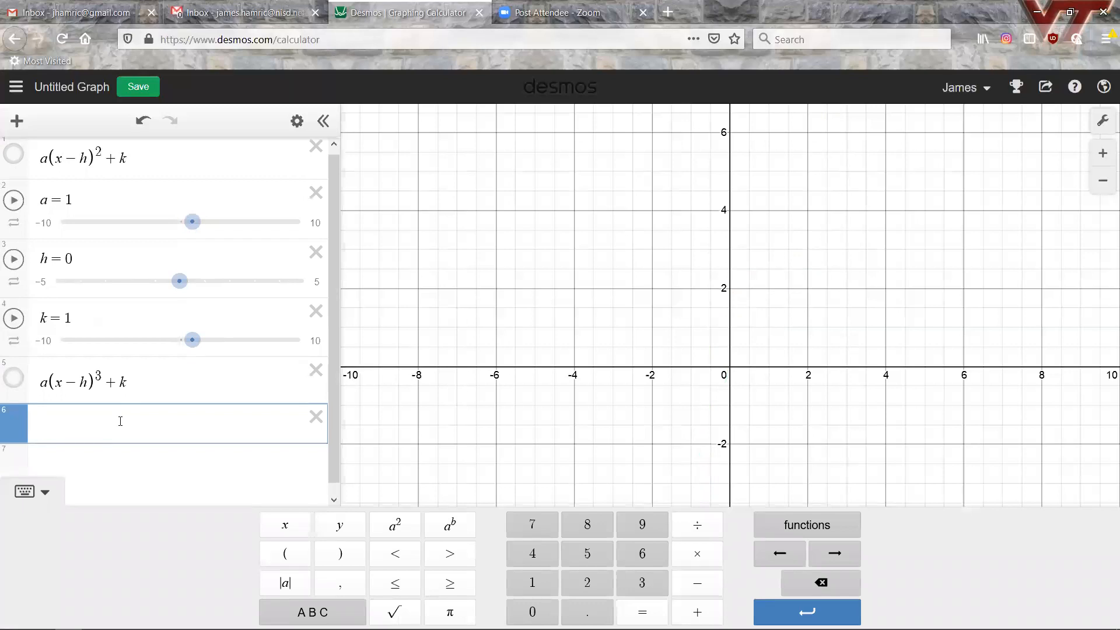
{"action": "left_click", "coordinate": [32, 491]}
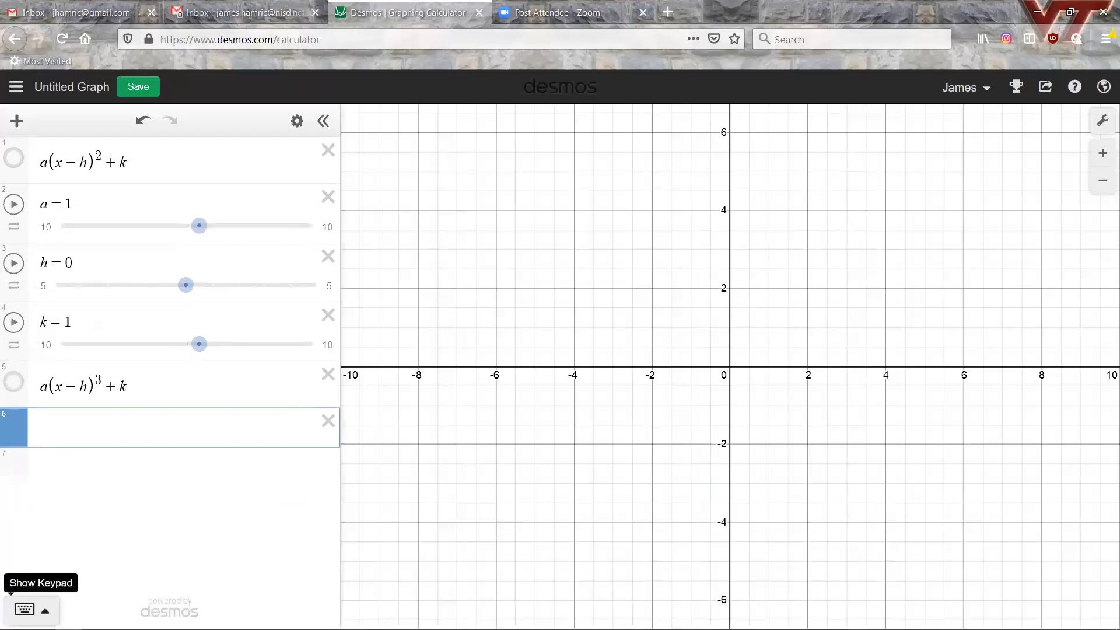
{"action": "left_click", "coordinate": [25, 609]}
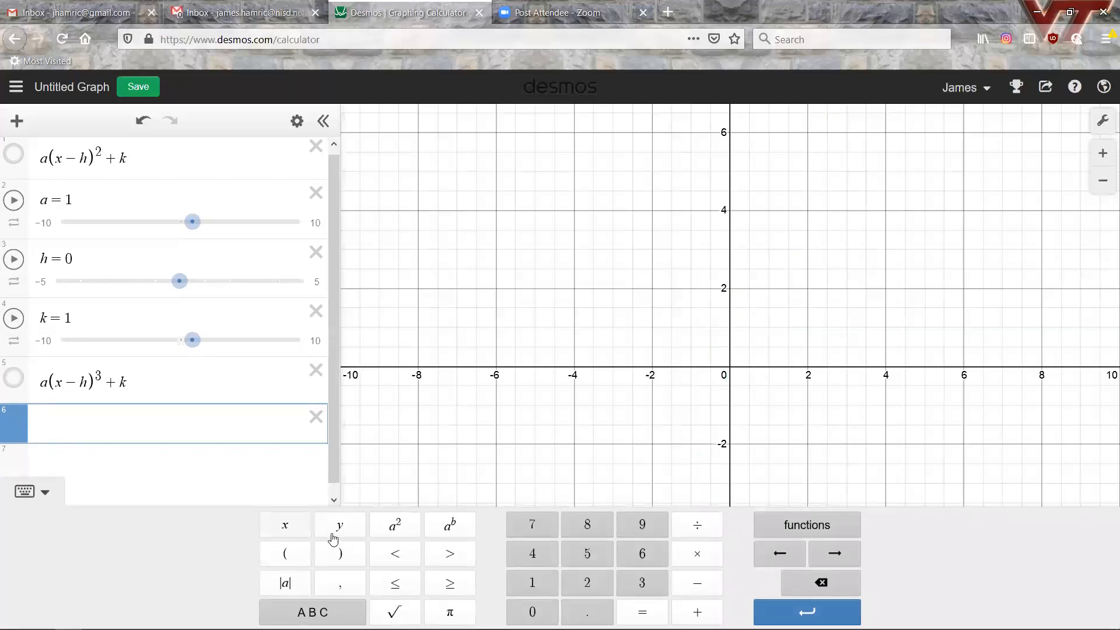
{"action": "left_click", "coordinate": [352, 528]}
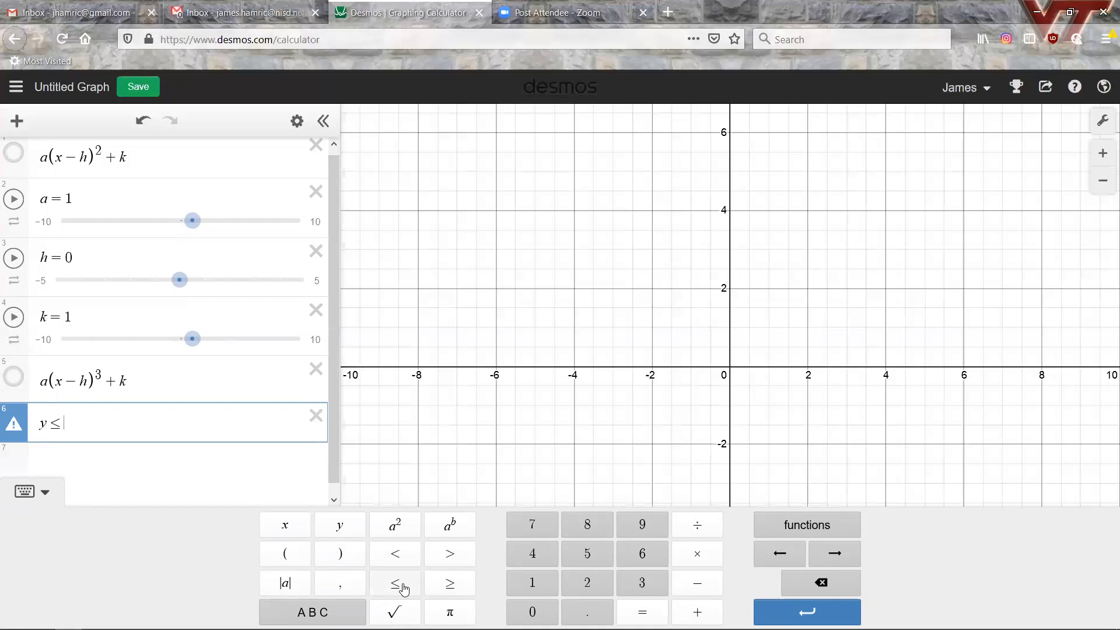
{"action": "type", "text": "x"}
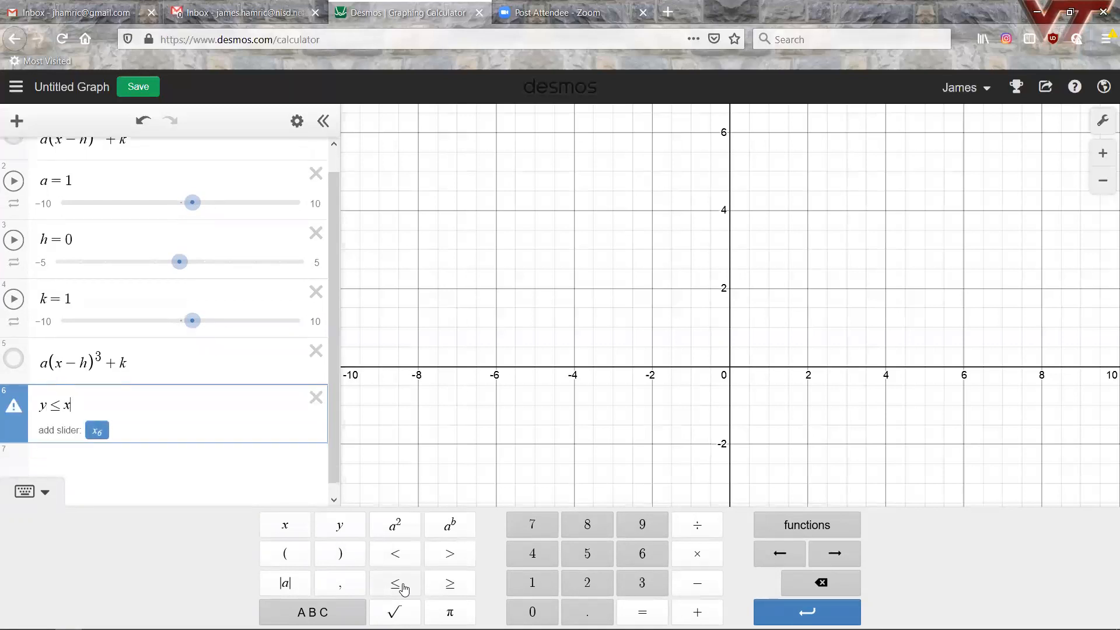
{"action": "type", "text": "^2"}
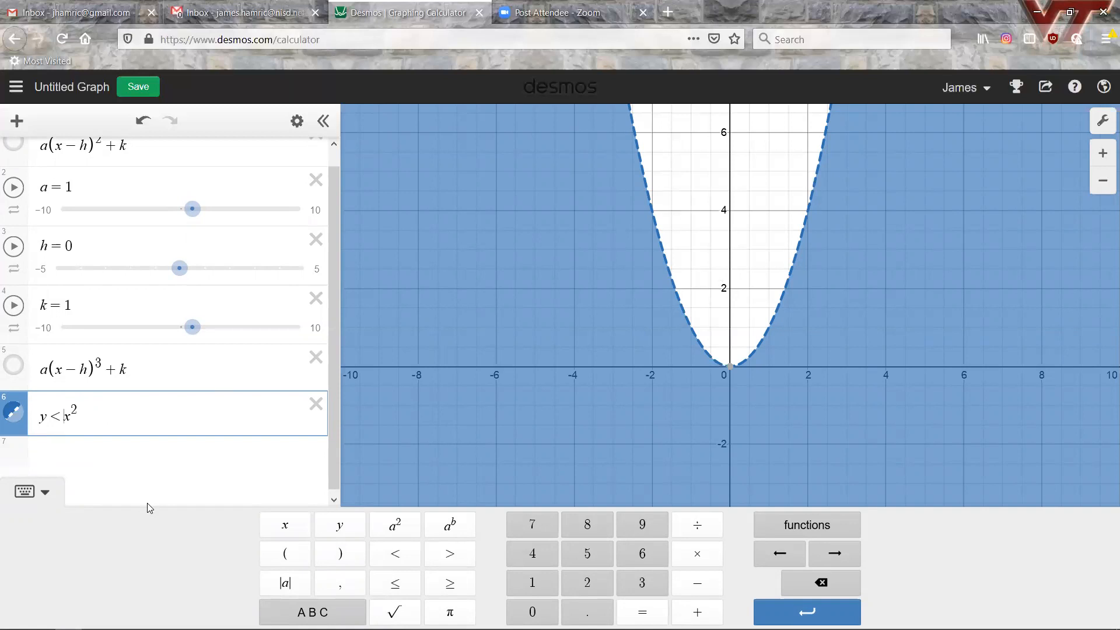
- Change the inequality to y > x² and bring up the keypad's list of trigonometric functions
{"action": "key", "text": "BackSpace"}
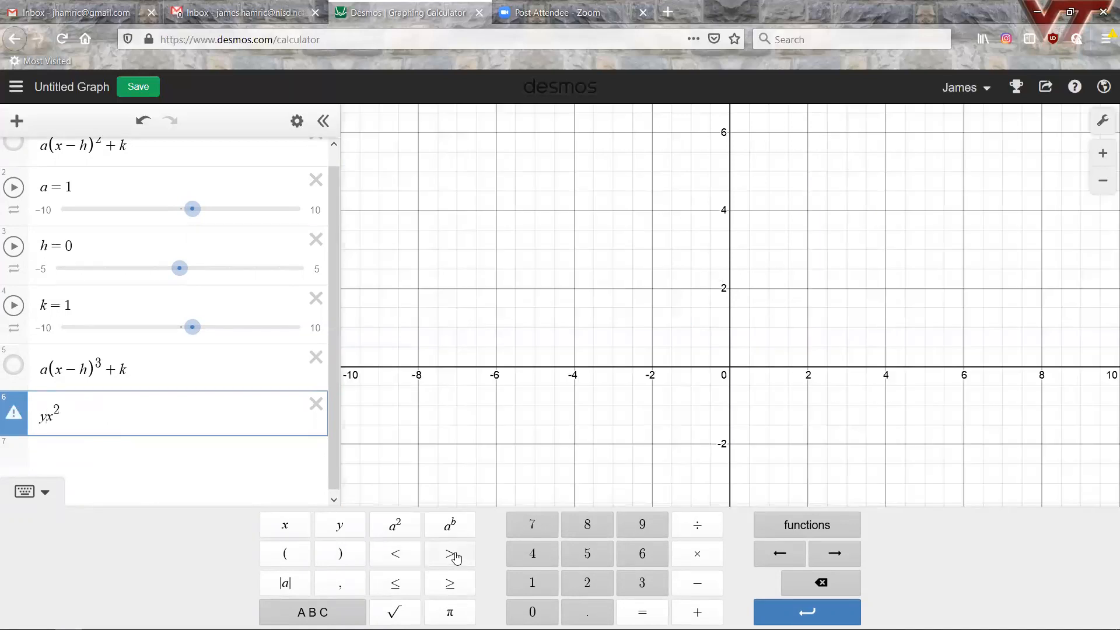
{"action": "left_click", "coordinate": [450, 555]}
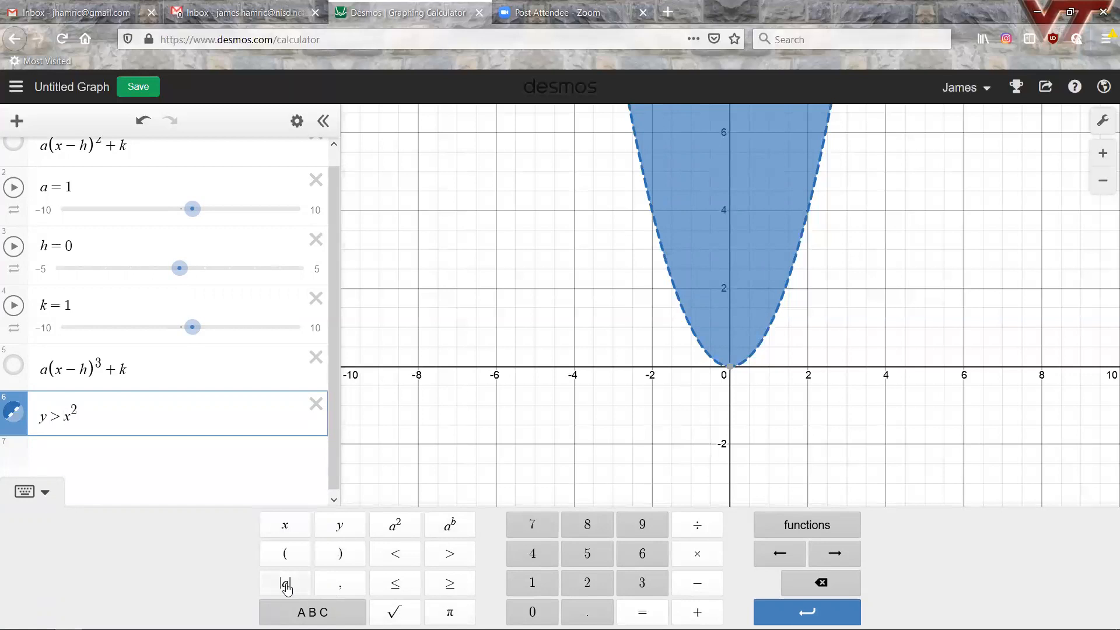
{"action": "left_click", "coordinate": [814, 527]}
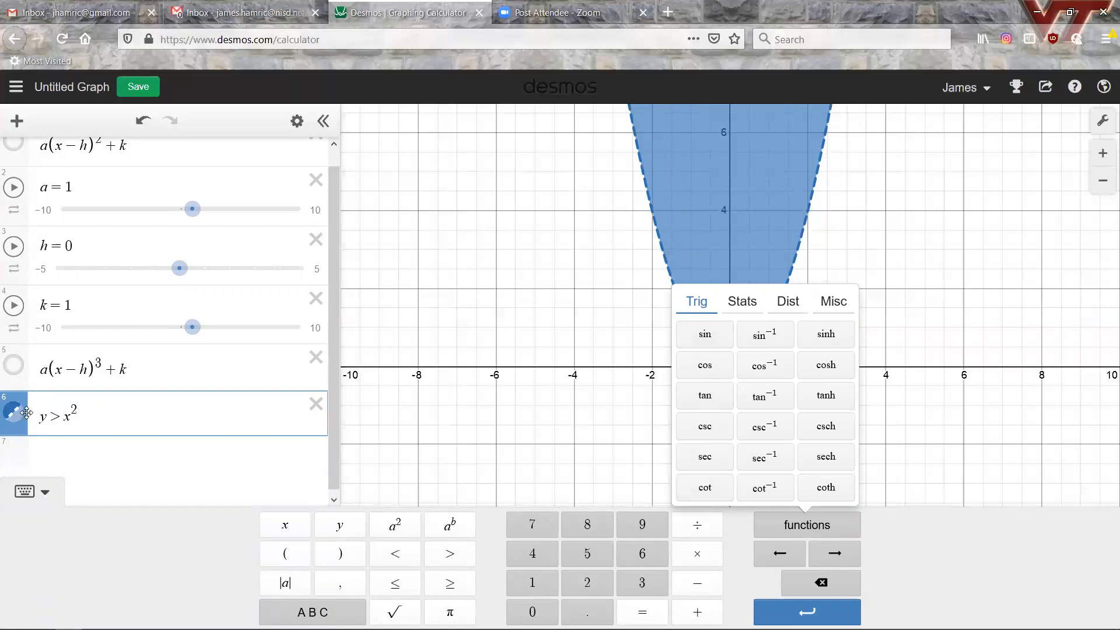
- Graph sin(x) on a new line and hide the y > x² inequality
{"action": "left_click", "coordinate": [137, 448]}
{"action": "left_click", "coordinate": [148, 477]}
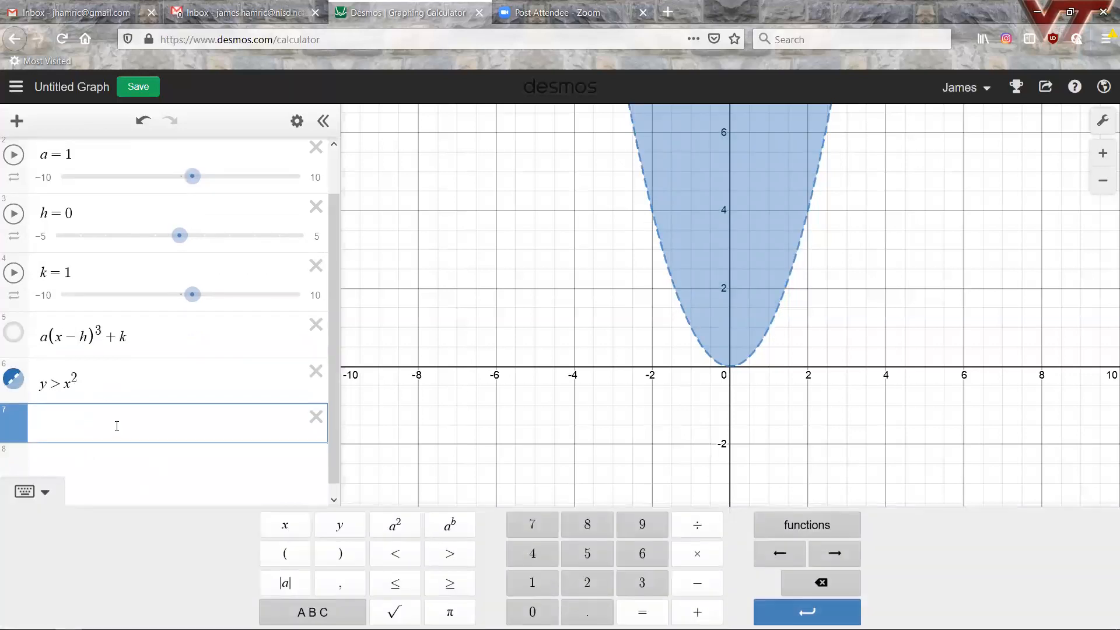
{"action": "type", "text": "sin"}
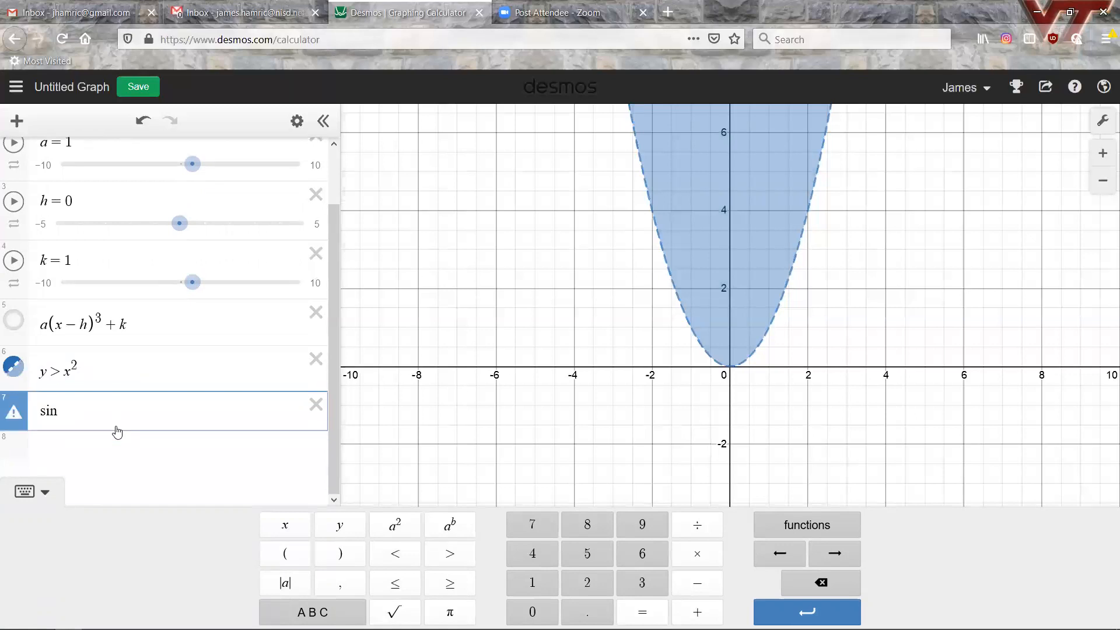
{"action": "type", "text": "(x"}
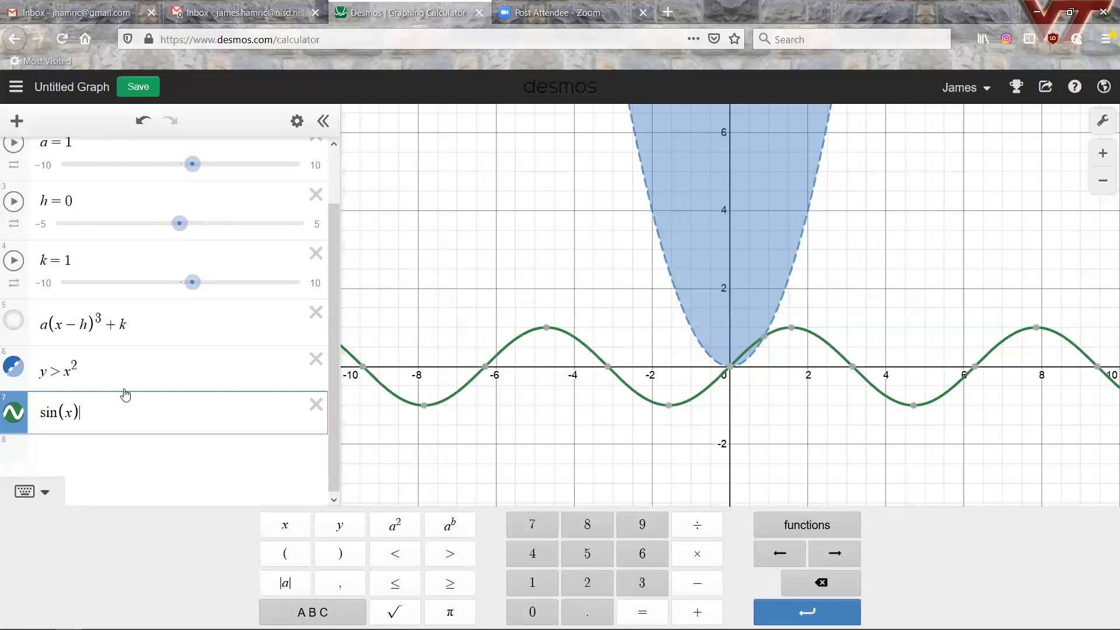
{"action": "key", "text": "Return"}
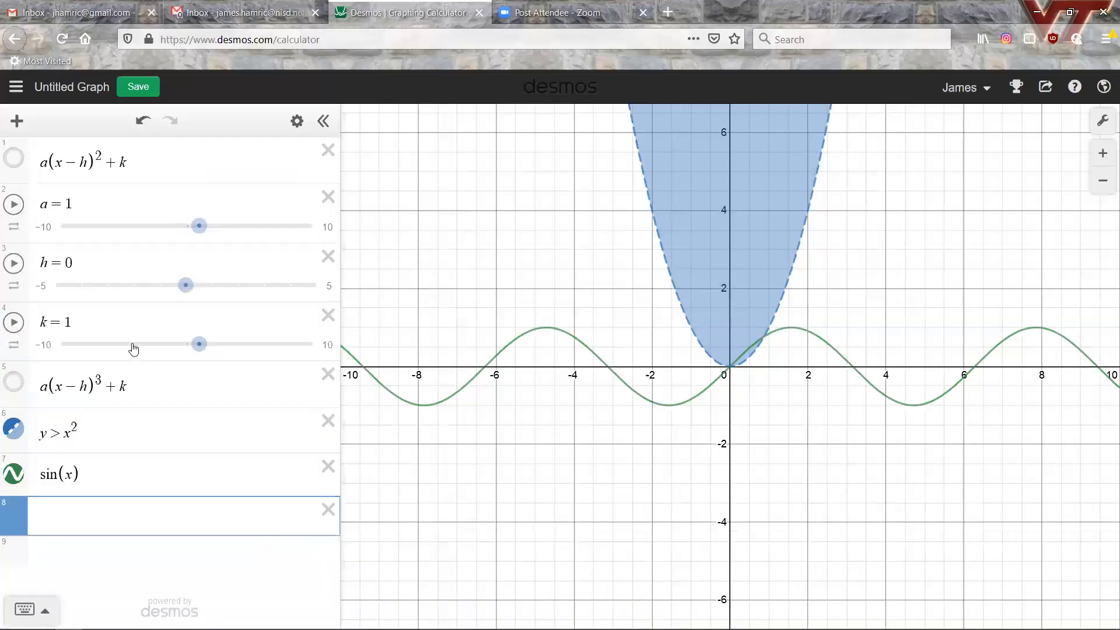
{"action": "left_click", "coordinate": [17, 432]}
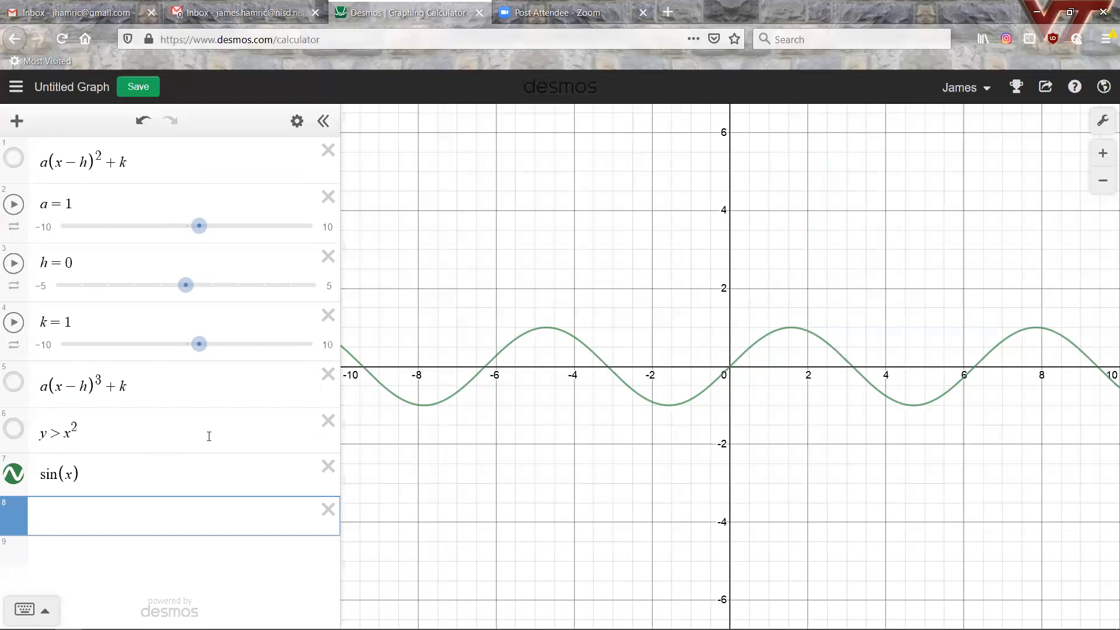
- Examine the keypad's trigonometric and miscellaneous functions and look through the whole expression list
{"action": "left_click", "coordinate": [26, 610]}
{"action": "left_click", "coordinate": [825, 527]}
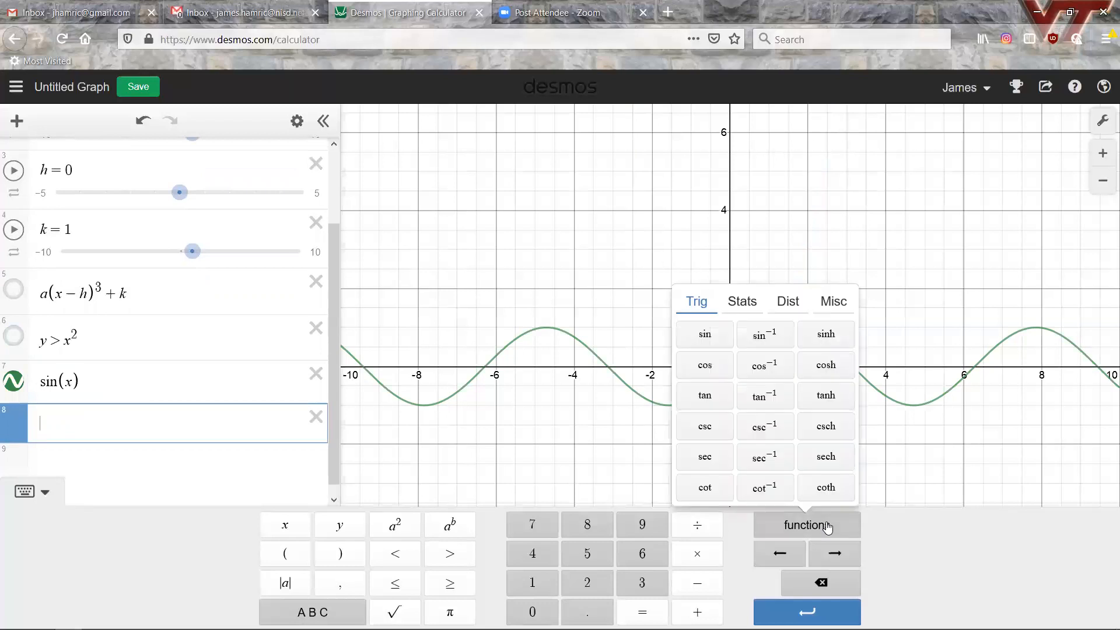
{"action": "left_click", "coordinate": [833, 300]}
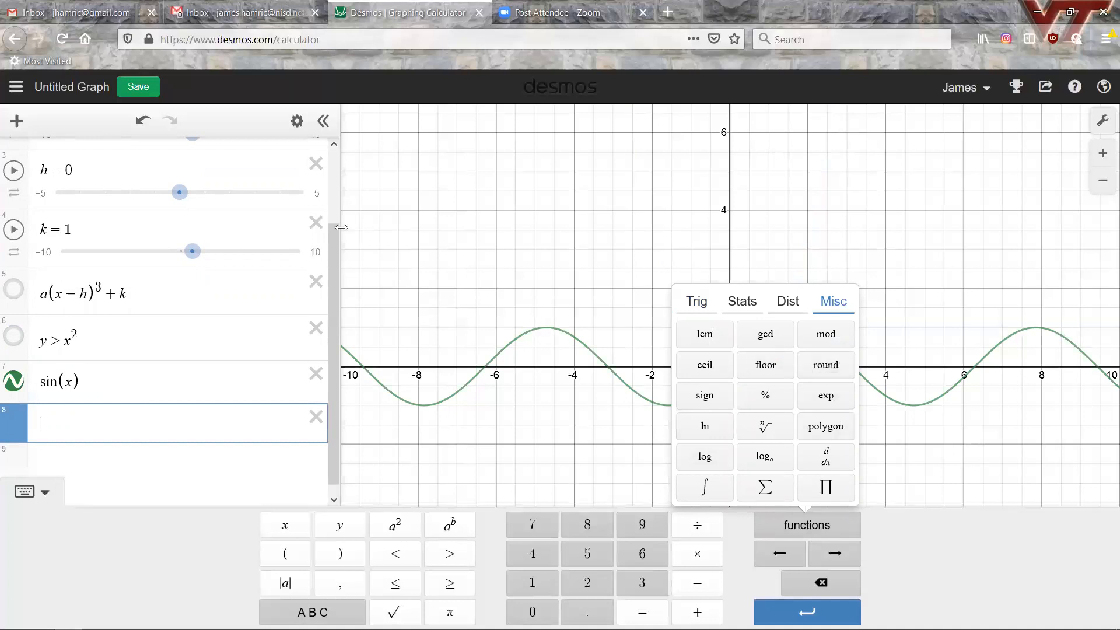
{"action": "left_click_drag", "start_coordinate": [337, 246], "coordinate": [332, 150]}
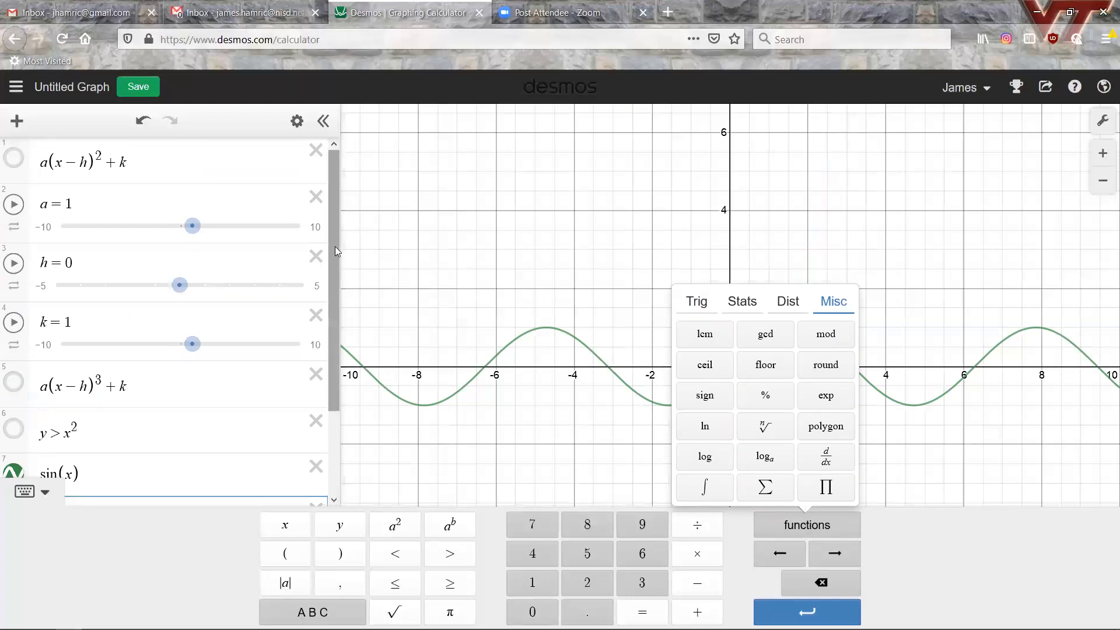
{"action": "left_click_drag", "start_coordinate": [335, 253], "coordinate": [334, 424]}
{"action": "scroll", "coordinate": [321, 250], "scroll_direction": "up", "scroll_amount": 3}
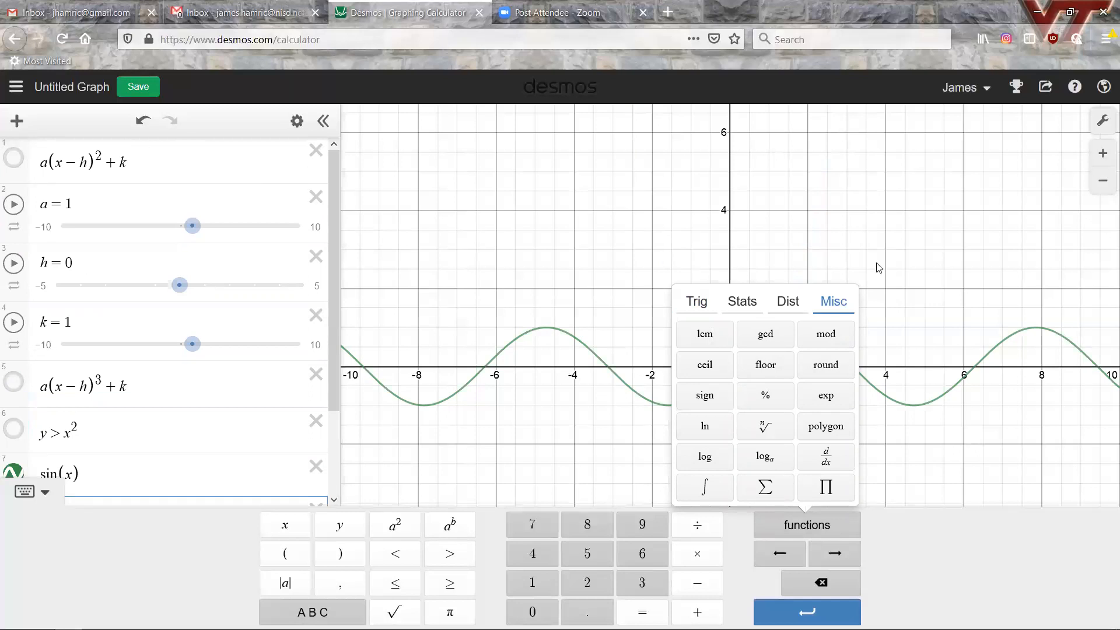
- Hide the sin(x) graph and show the quadratic a(x−h)²+k again, with the keypad closed
{"action": "left_click", "coordinate": [13, 473]}
{"action": "left_click", "coordinate": [16, 166]}
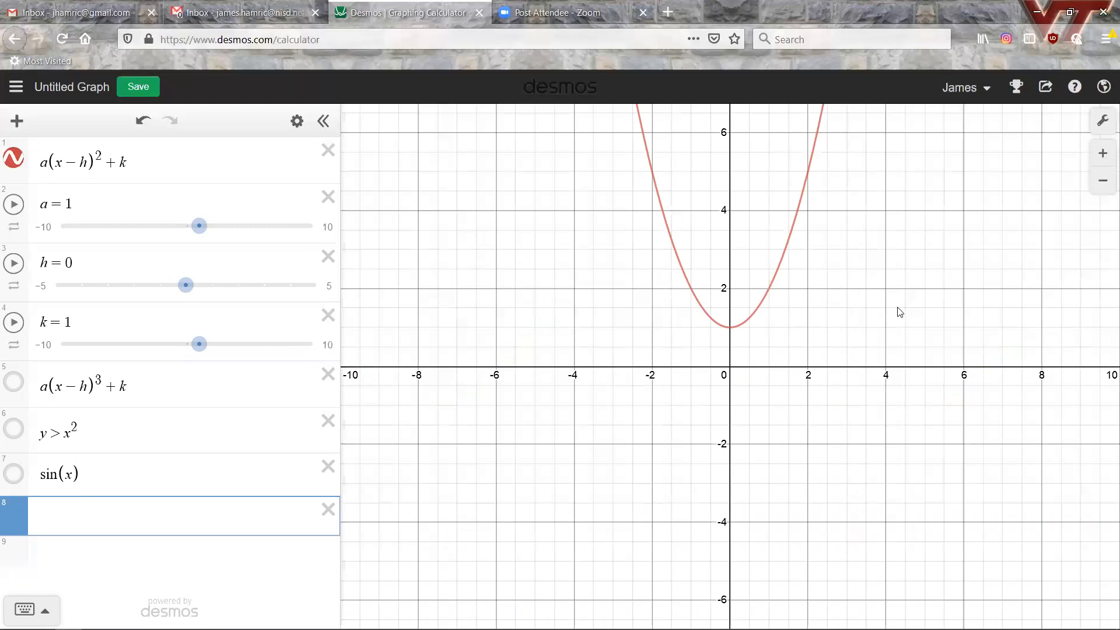
{"action": "left_click", "coordinate": [906, 329]}
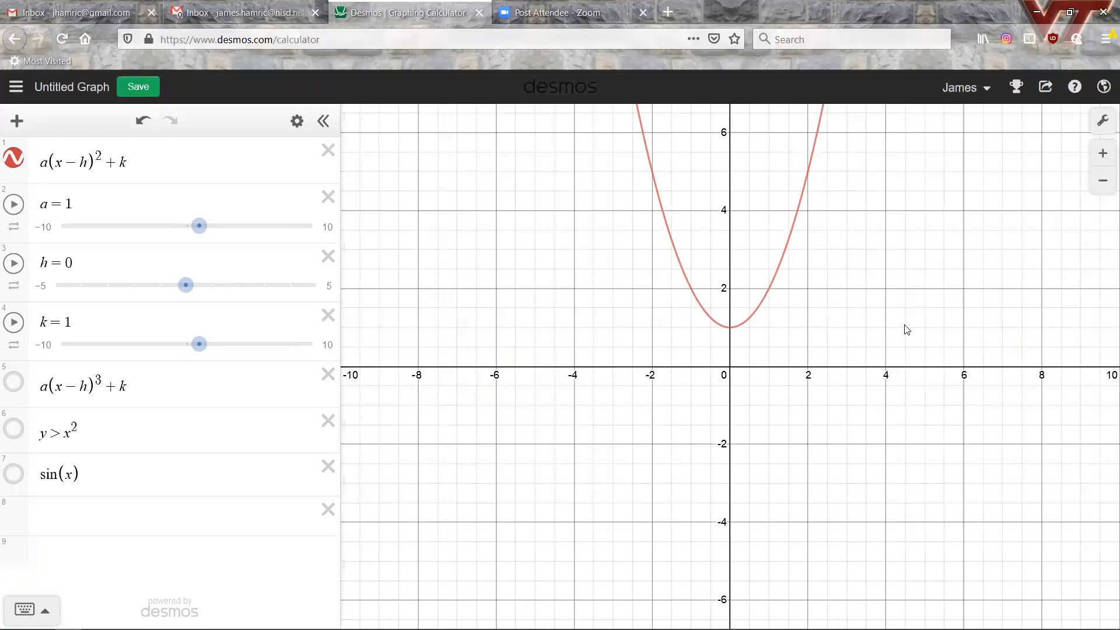
- Pan the graph and zoom it out and in to view the parabola at different positions and scales
{"action": "left_click_drag", "start_coordinate": [907, 330], "coordinate": [836, 370]}
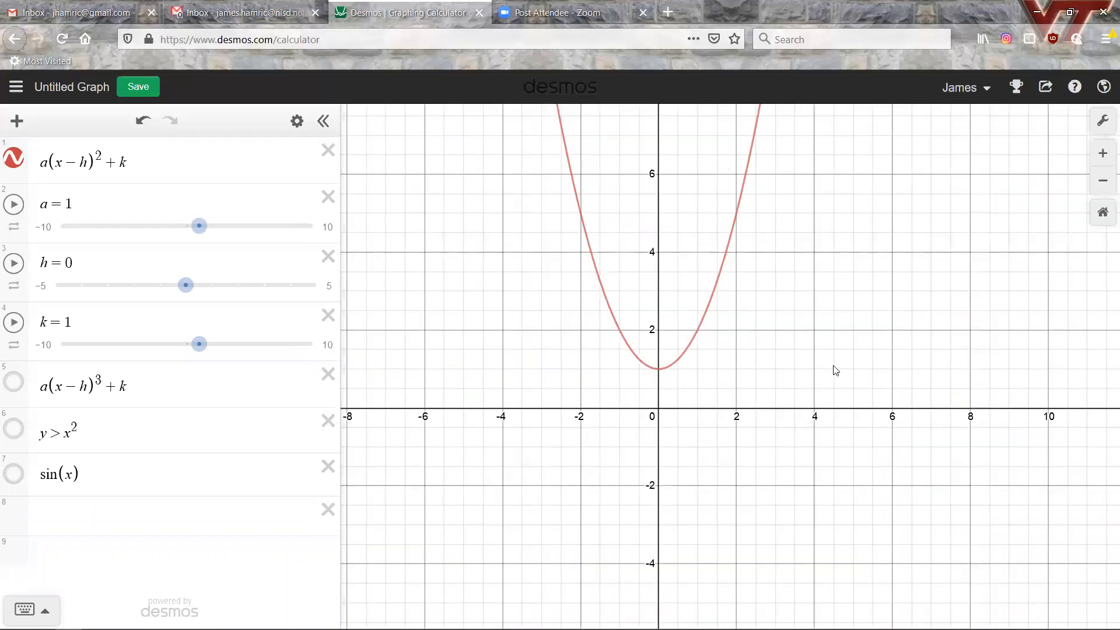
{"action": "scroll", "coordinate": [833, 367], "scroll_direction": "down", "scroll_amount": 5}
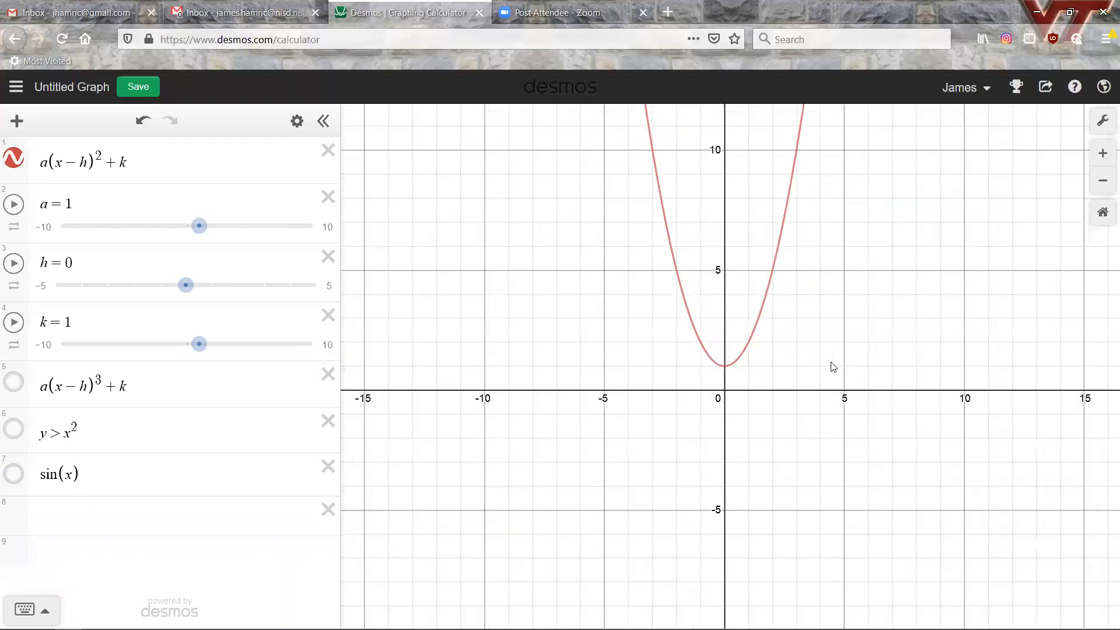
{"action": "scroll", "coordinate": [834, 367], "scroll_direction": "up", "scroll_amount": 5}
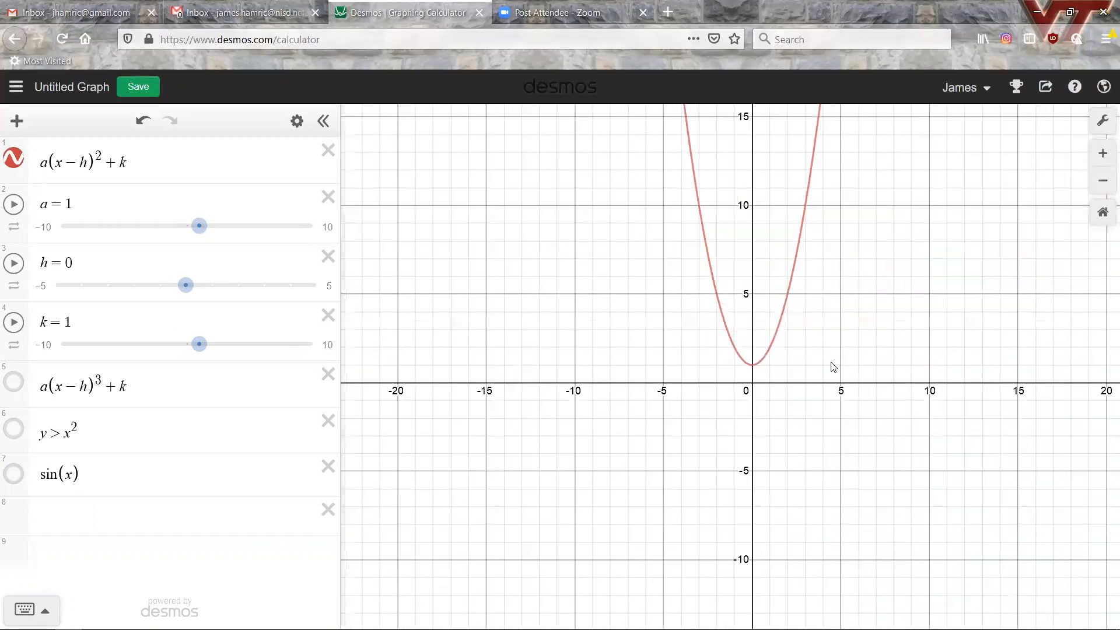
{"action": "scroll", "coordinate": [833, 367], "scroll_direction": "up", "scroll_amount": 3}
{"action": "scroll", "coordinate": [833, 367], "scroll_direction": "down", "scroll_amount": 4}
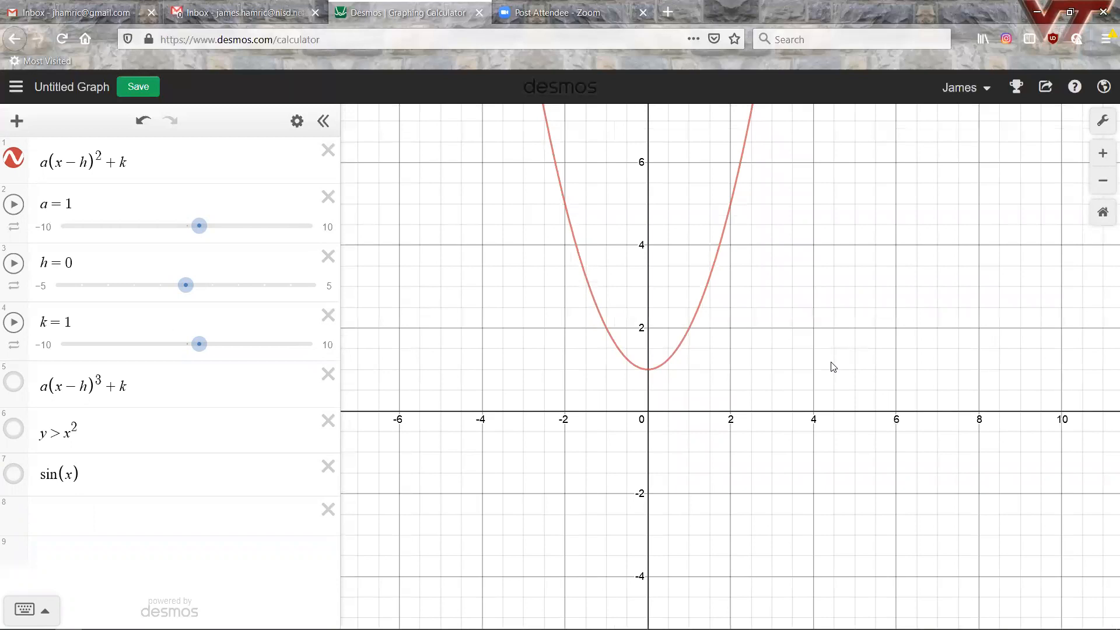
{"action": "left_click_drag", "start_coordinate": [732, 375], "coordinate": [790, 360]}
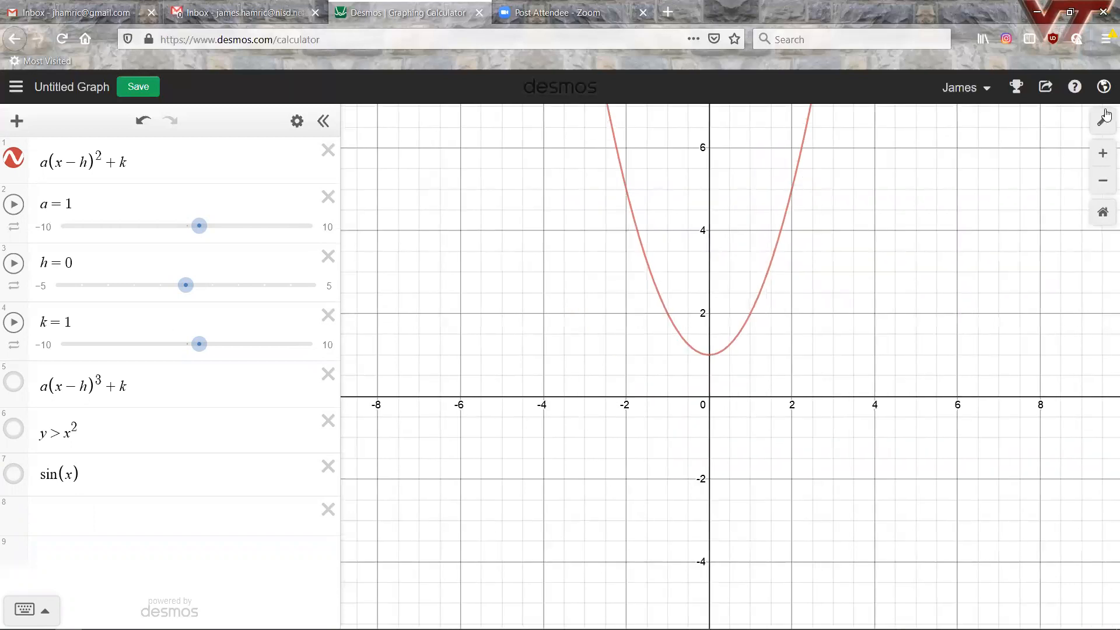
- Look at the graph settings, close them, and zoom the parabola in and out, including with the on-screen zoom controls
{"action": "left_click", "coordinate": [1105, 119]}
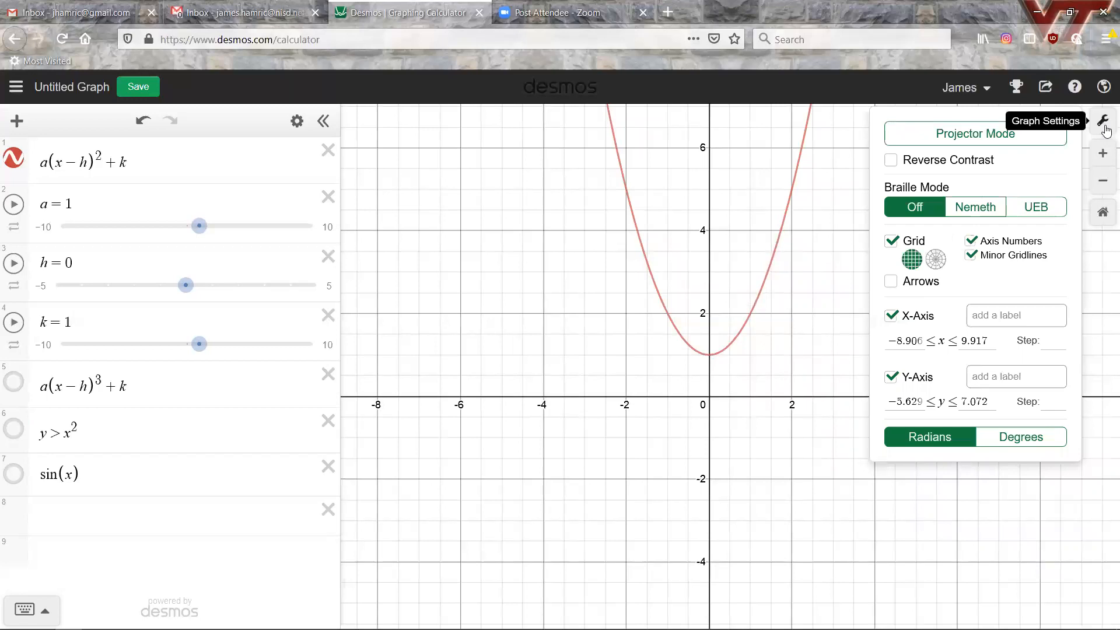
{"action": "left_click", "coordinate": [810, 326]}
{"action": "scroll", "coordinate": [812, 327], "scroll_direction": "down", "scroll_amount": 1}
{"action": "scroll", "coordinate": [812, 327], "scroll_direction": "down", "scroll_amount": 2}
{"action": "scroll", "coordinate": [813, 327], "scroll_direction": "up", "scroll_amount": 5}
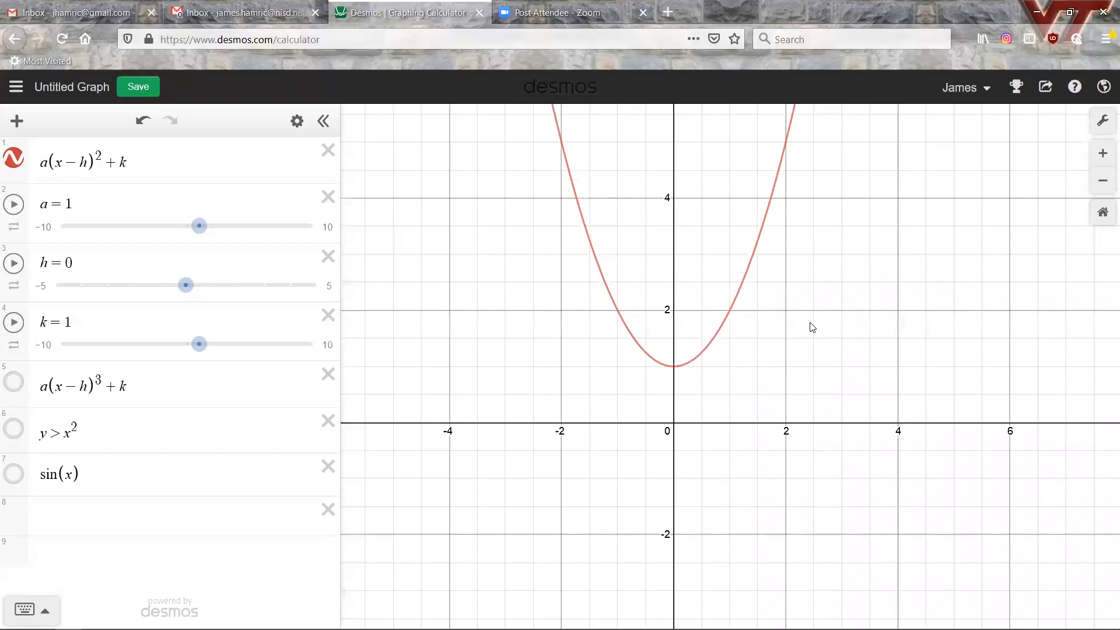
{"action": "left_click", "coordinate": [1105, 181]}
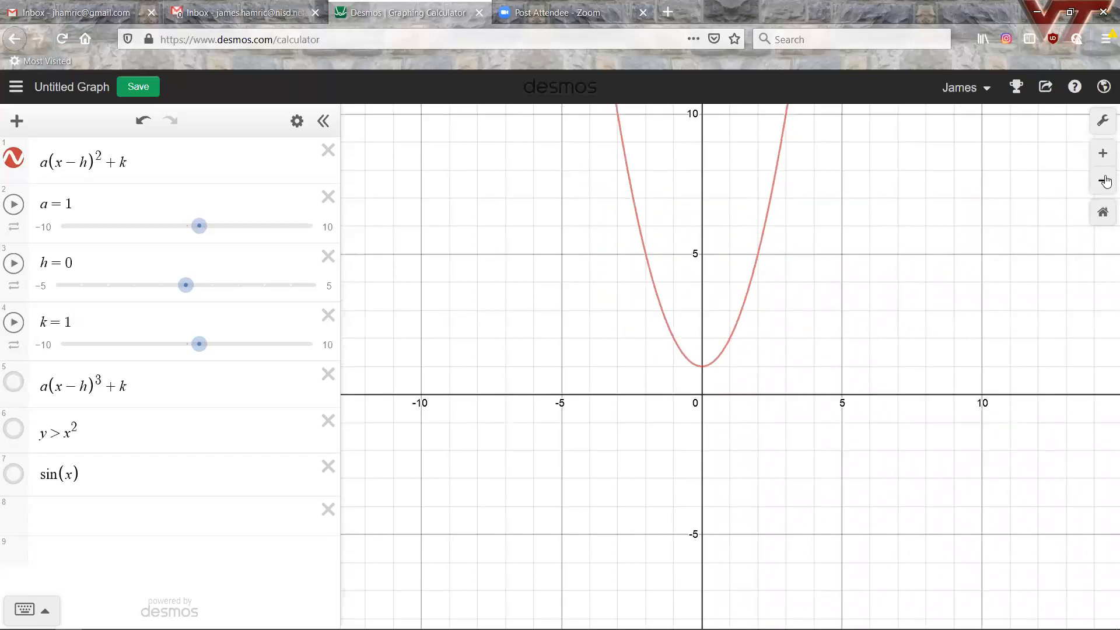
{"action": "left_click", "coordinate": [1102, 153]}
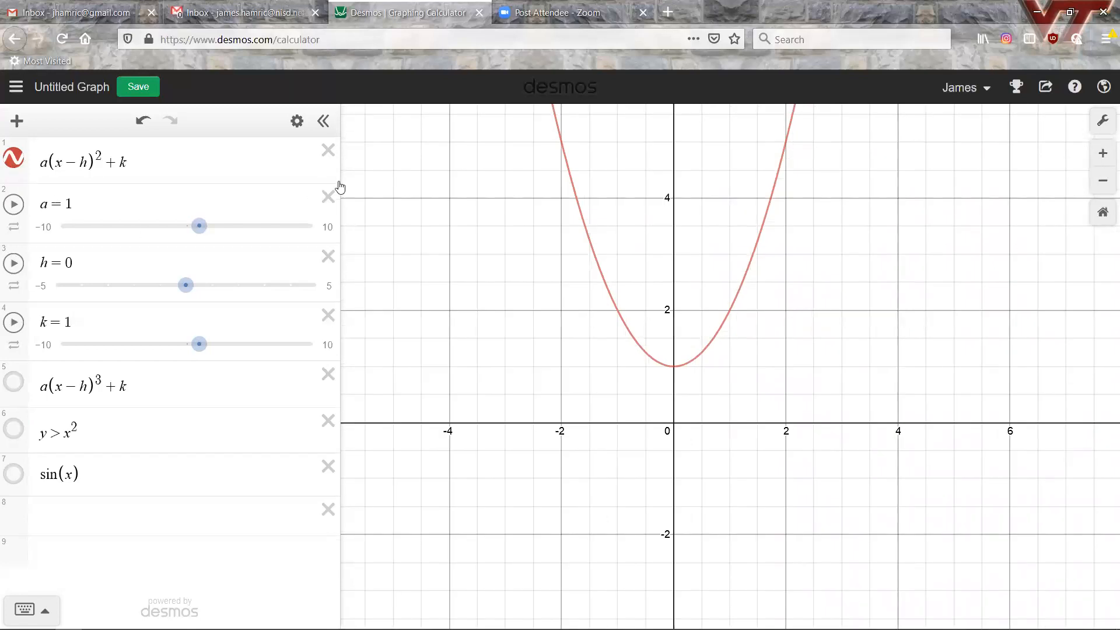
- Delete every expression and slider from the list, leaving a blank first line
{"action": "left_click", "coordinate": [328, 153]}
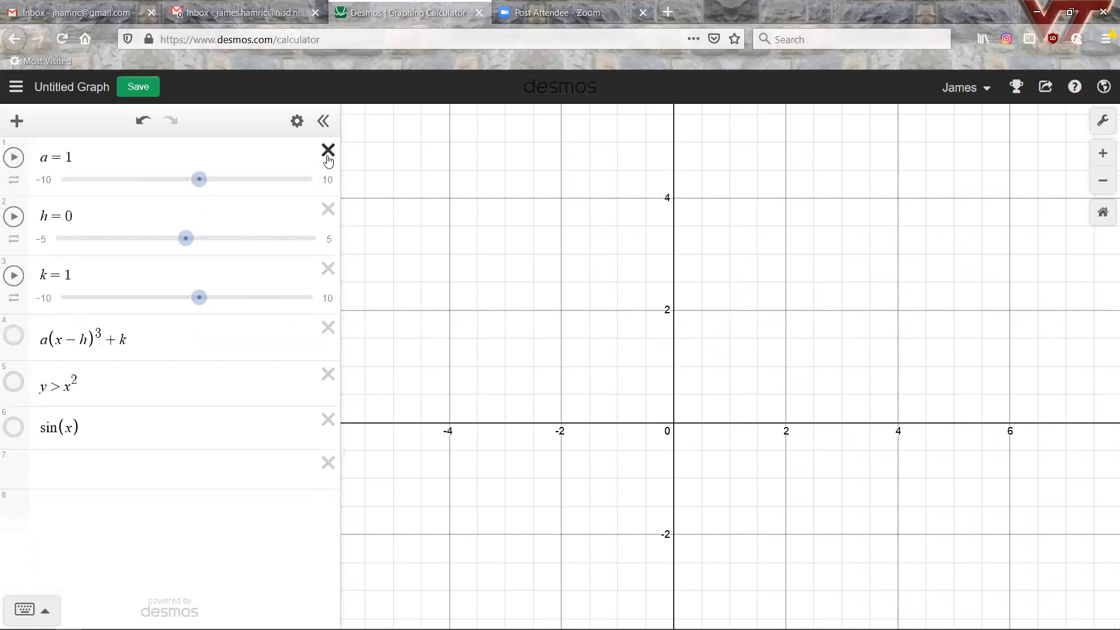
{"action": "left_click", "coordinate": [327, 152]}
{"action": "left_click", "coordinate": [328, 153]}
{"action": "left_click", "coordinate": [327, 157]}
{"action": "left_click", "coordinate": [327, 157]}
{"action": "left_click", "coordinate": [327, 156]}
{"action": "left_click", "coordinate": [326, 150]}
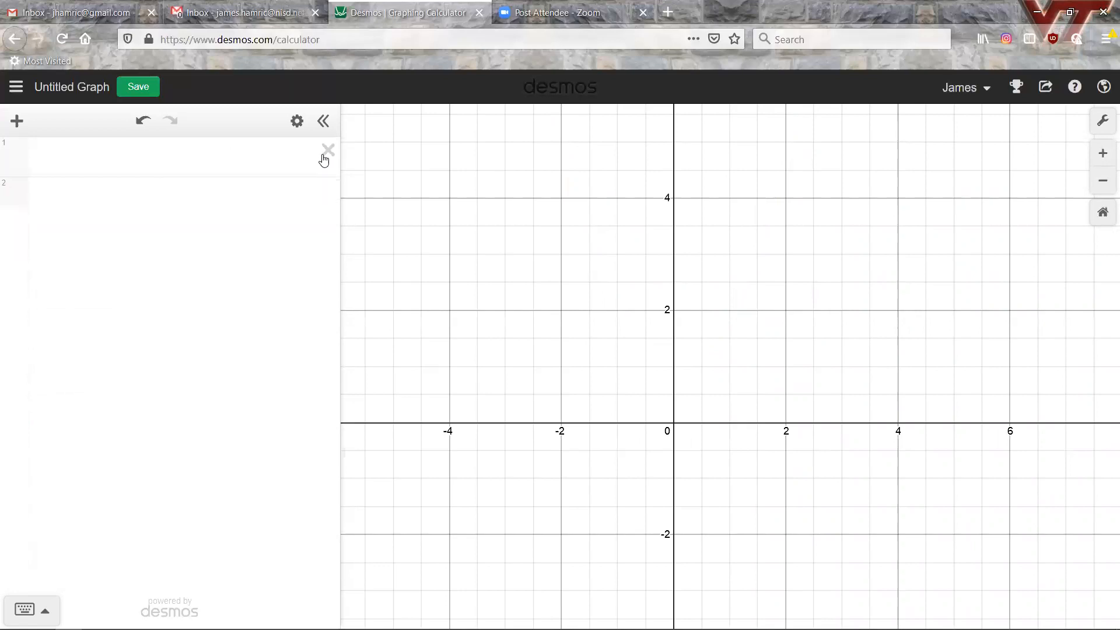
- Calculate 2 + 6 on the first line with the on-screen keypad and move to a new line
{"action": "left_click", "coordinate": [70, 150]}
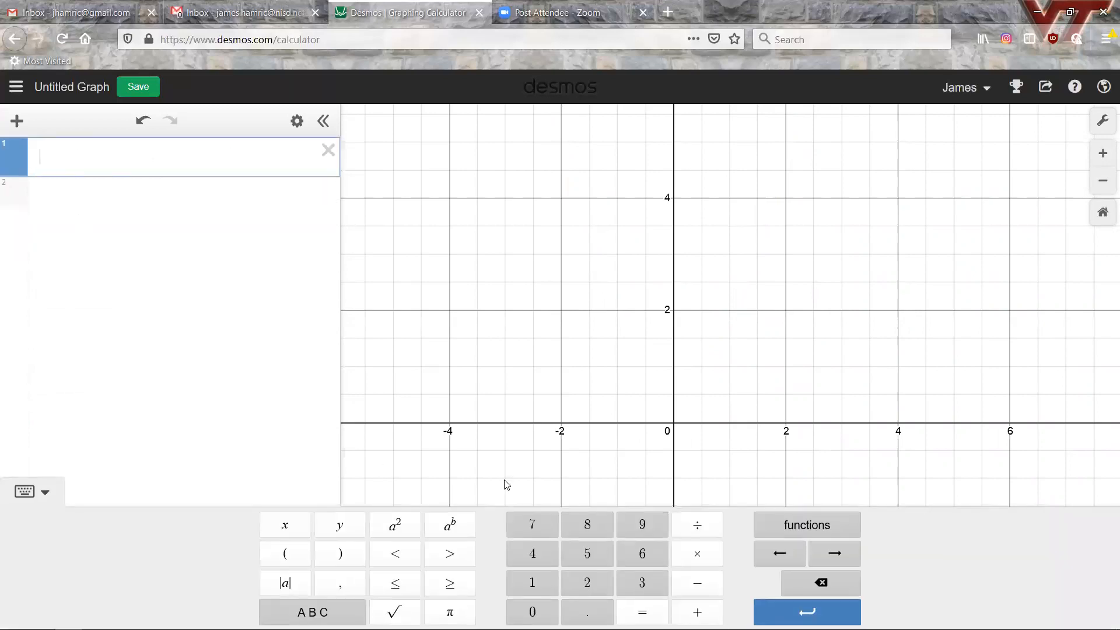
{"action": "left_click", "coordinate": [594, 583]}
{"action": "left_click", "coordinate": [697, 612]}
{"action": "left_click", "coordinate": [642, 553]}
{"action": "left_click", "coordinate": [807, 612]}
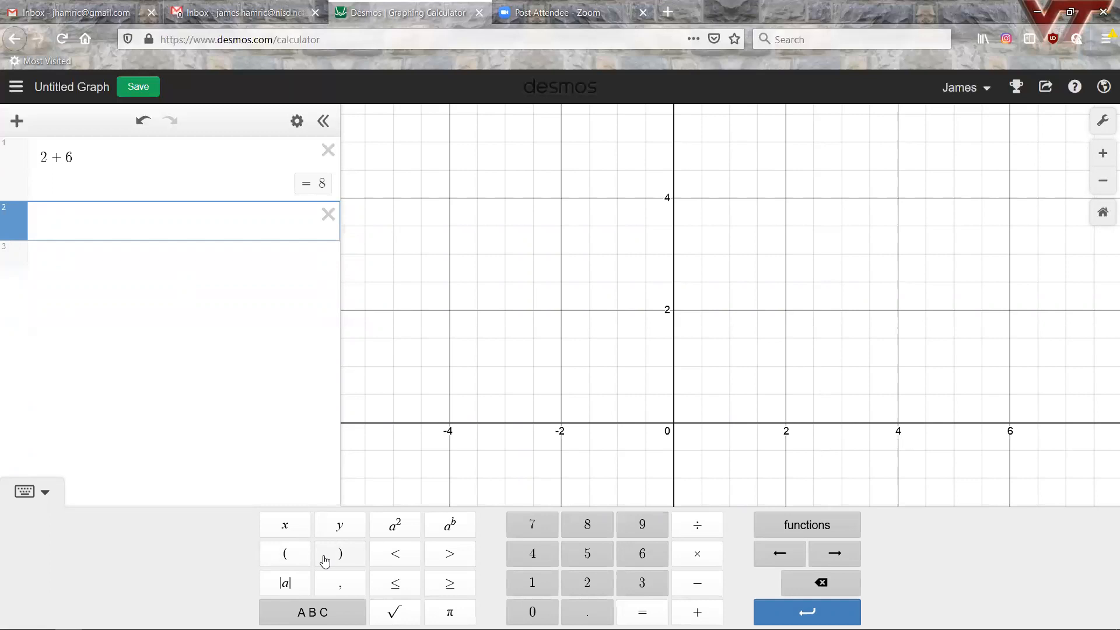
- Set the angle unit to degrees and evaluate sin(30) on the second line
{"action": "left_click", "coordinate": [1100, 123]}
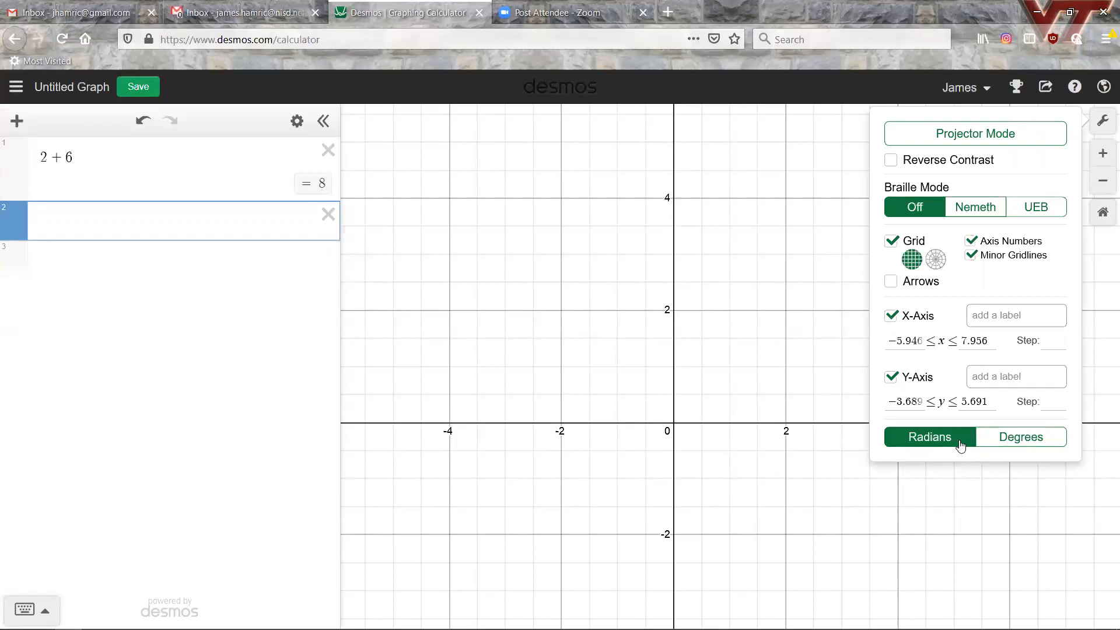
{"action": "left_click", "coordinate": [1027, 442]}
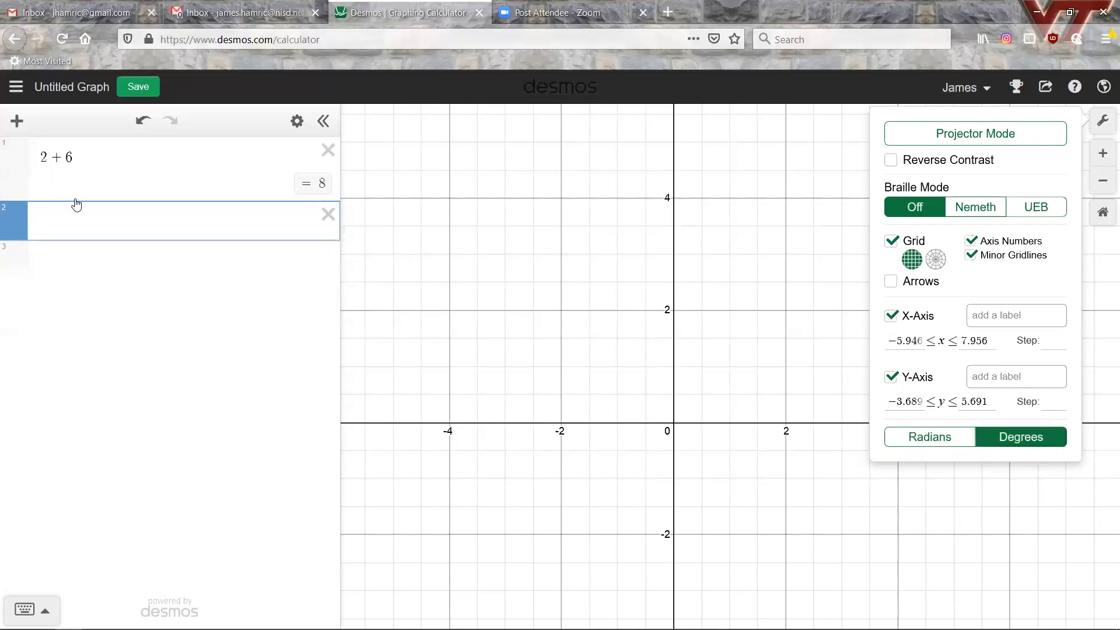
{"action": "left_click", "coordinate": [75, 217]}
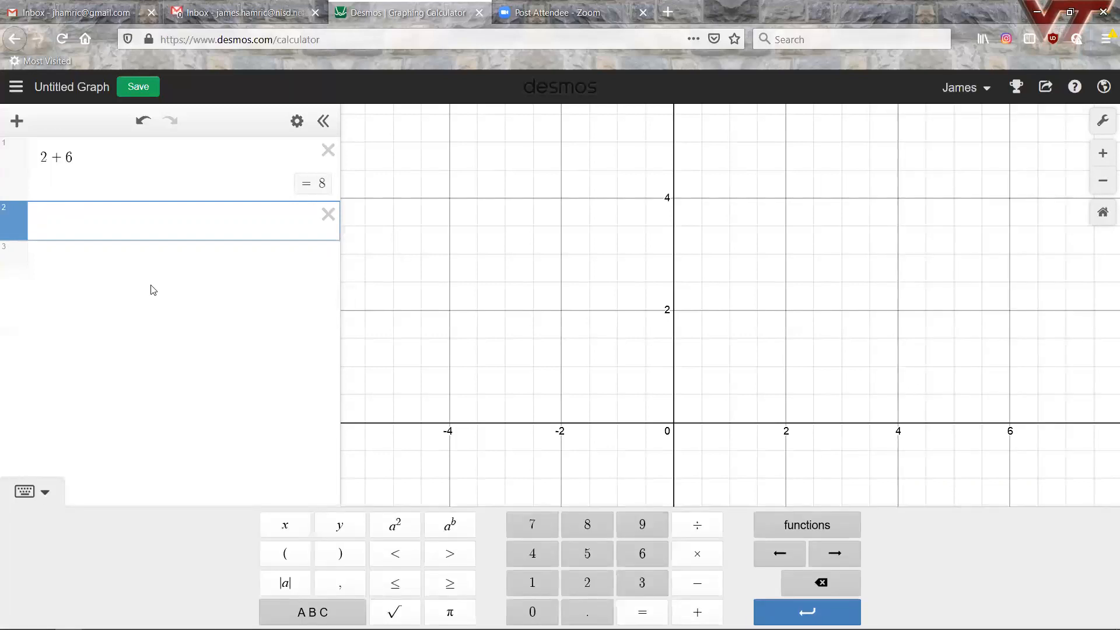
{"action": "type", "text": "sin(30"}
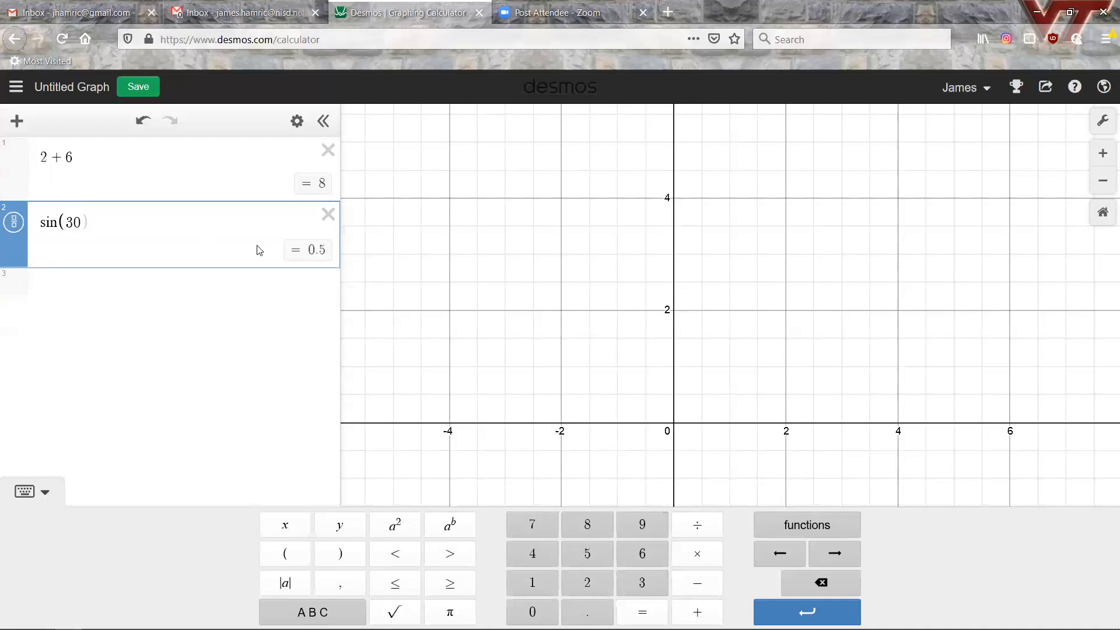
{"action": "left_click", "coordinate": [143, 288]}
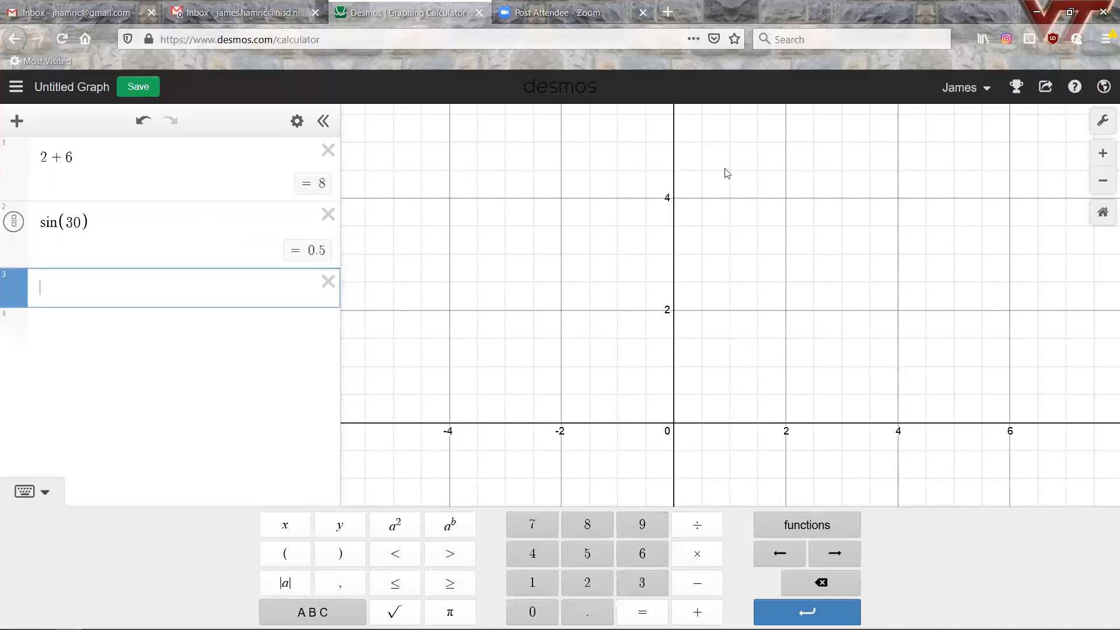
- Switch the angle unit to radians and back to degrees to compare sin(30), and hide the keypad
{"action": "left_click", "coordinate": [1105, 121]}
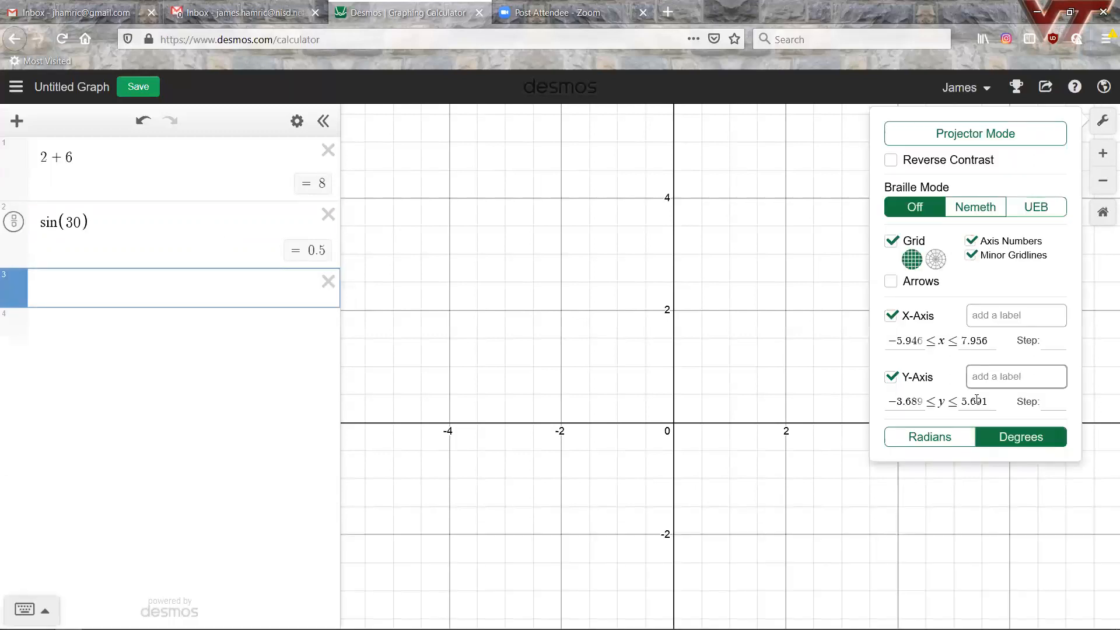
{"action": "left_click", "coordinate": [945, 441]}
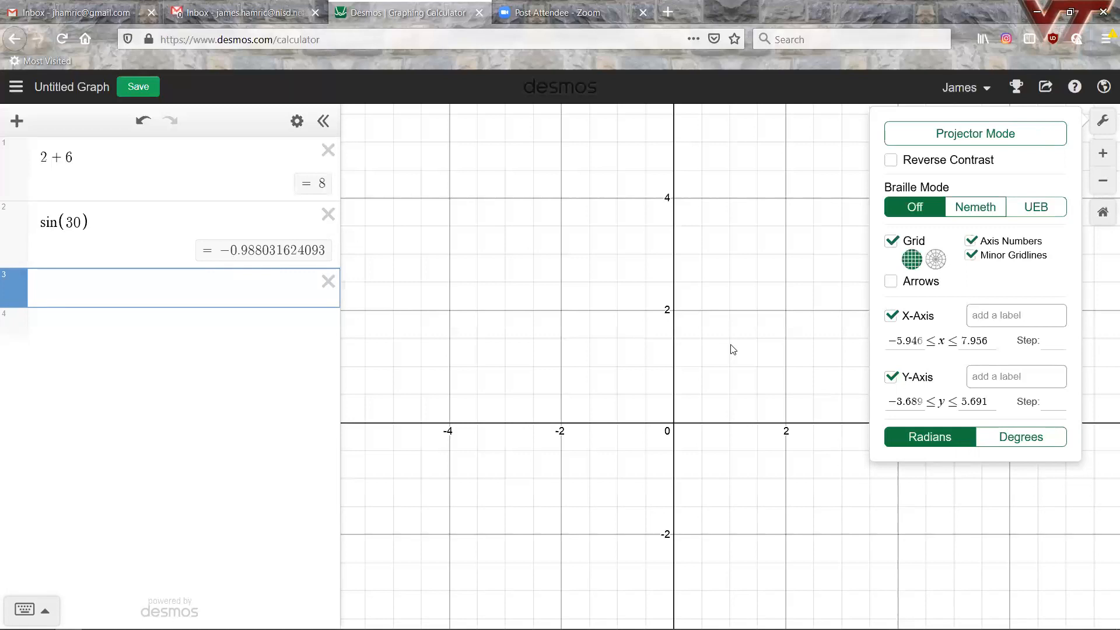
{"action": "left_click", "coordinate": [1026, 443]}
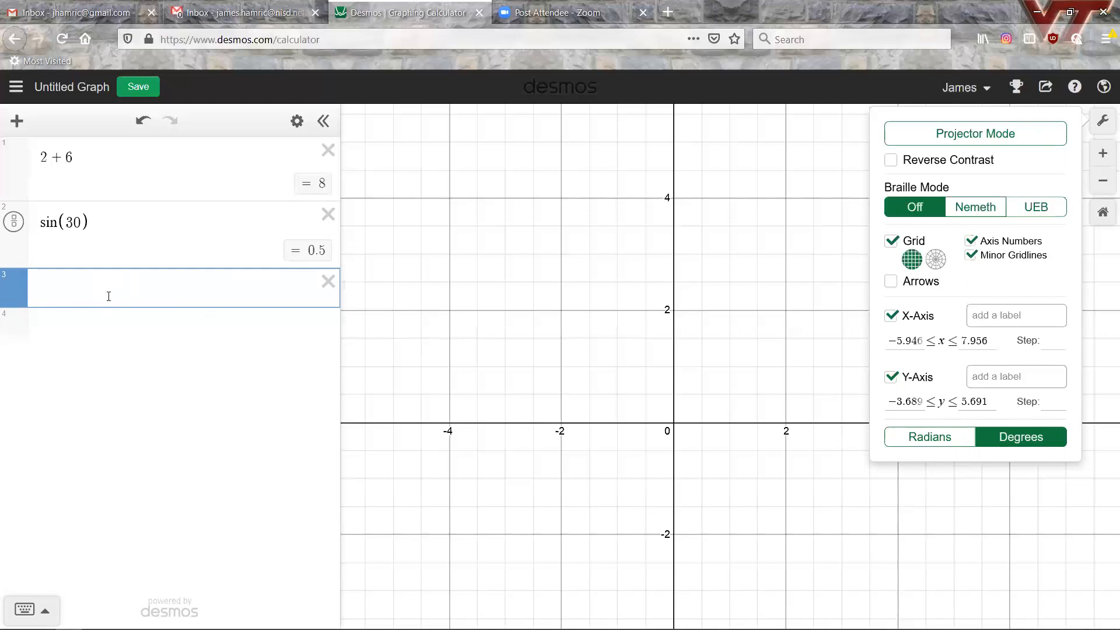
{"action": "left_click", "coordinate": [133, 289]}
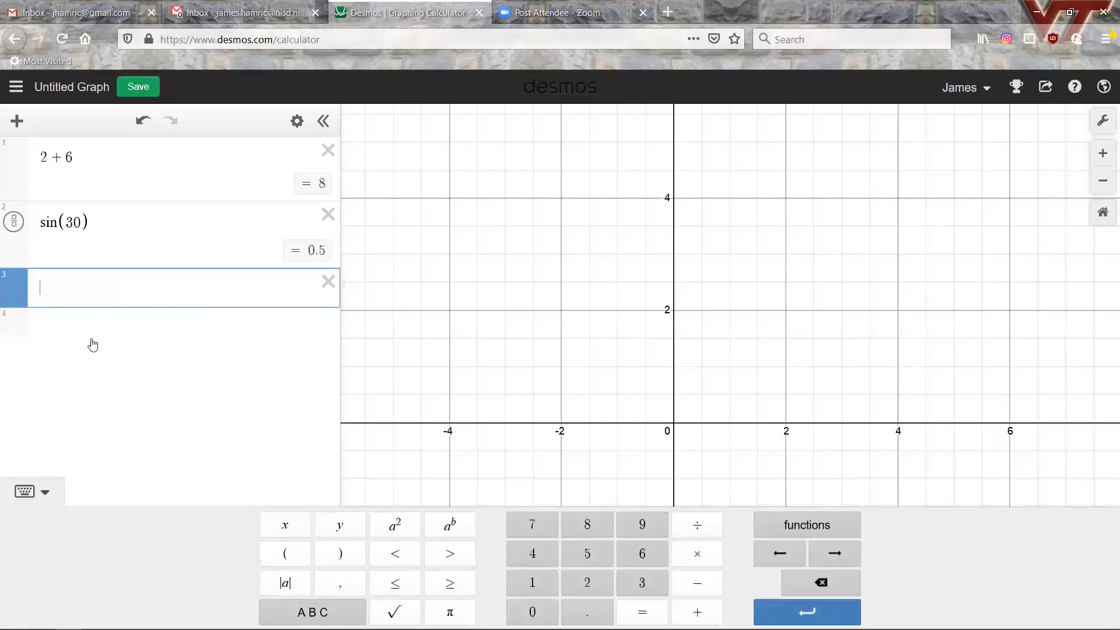
{"action": "left_click", "coordinate": [47, 496]}
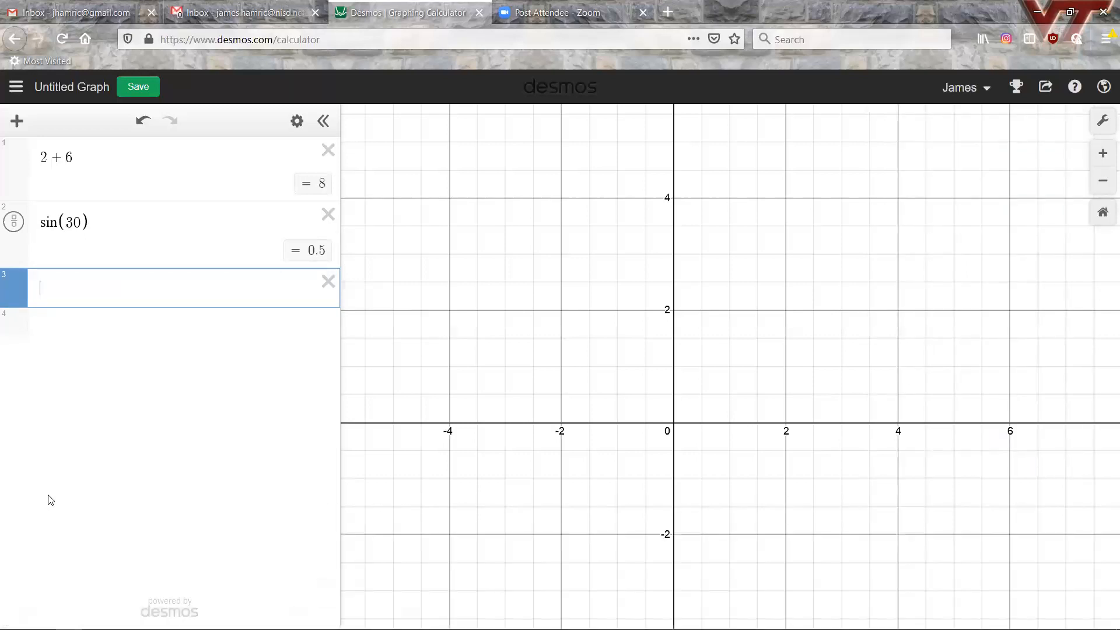